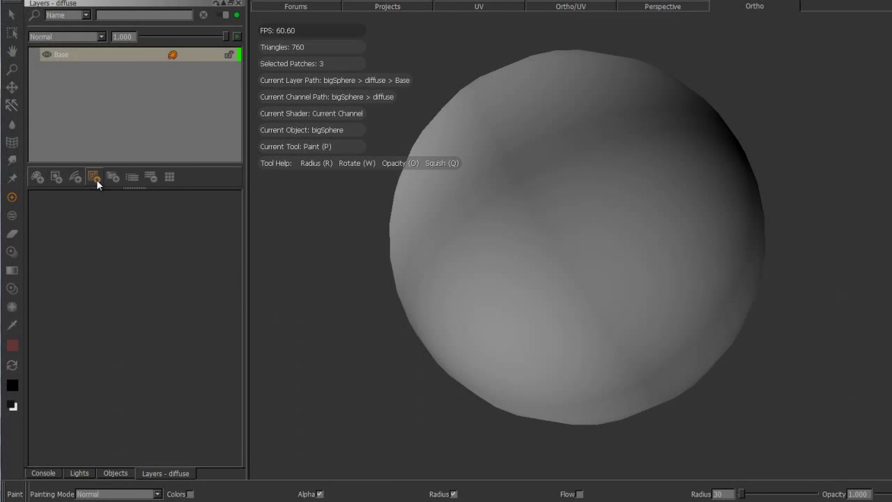
Add a Spotify procedural layer above the Base layer in the sphere's diffuse channel
{"action": "left_click", "coordinate": [95, 179]}
{"action": "mouse_move", "coordinate": [117, 189]}
{"action": "mouse_move", "coordinate": [129, 231]}
{"action": "mouse_move", "coordinate": [201, 232]}
{"action": "left_click", "coordinate": [241, 248]}
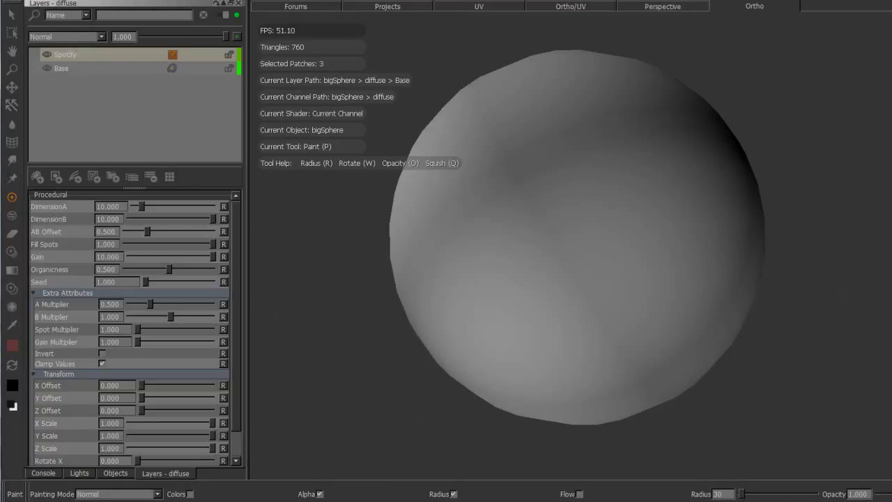
Enlarge the attribute area of the Spotify layer to show all its settings and set DimensionA to 0.647
{"action": "middle_click_drag", "start_coordinate": [715, 182], "coordinate": [707, 173], "text": "alt"}
{"action": "right_click_drag", "start_coordinate": [707, 173], "coordinate": [760, 139], "text": "alt"}
{"action": "middle_click_drag", "start_coordinate": [599, 161], "coordinate": [635, 156], "text": "alt"}
{"action": "right_click_drag", "start_coordinate": [592, 174], "coordinate": [631, 170], "text": "alt"}
{"action": "key", "text": "f"}
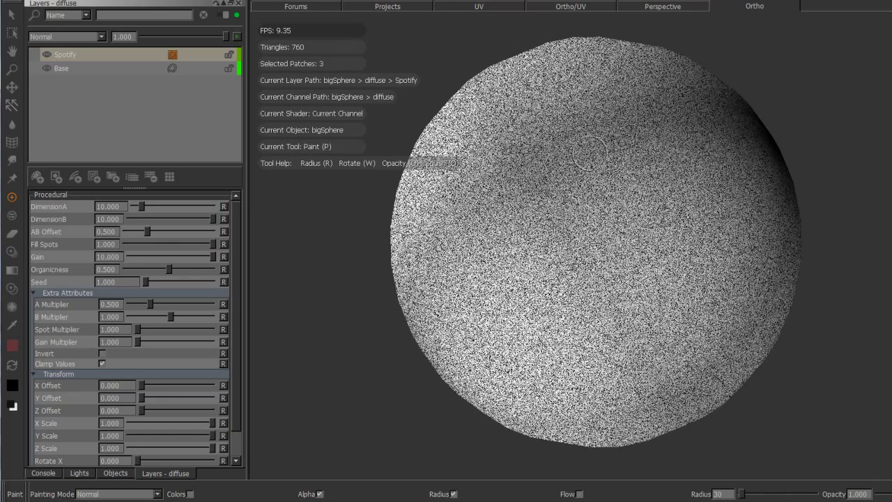
{"action": "middle_click_drag", "start_coordinate": [606, 154], "coordinate": [591, 149], "text": "alt"}
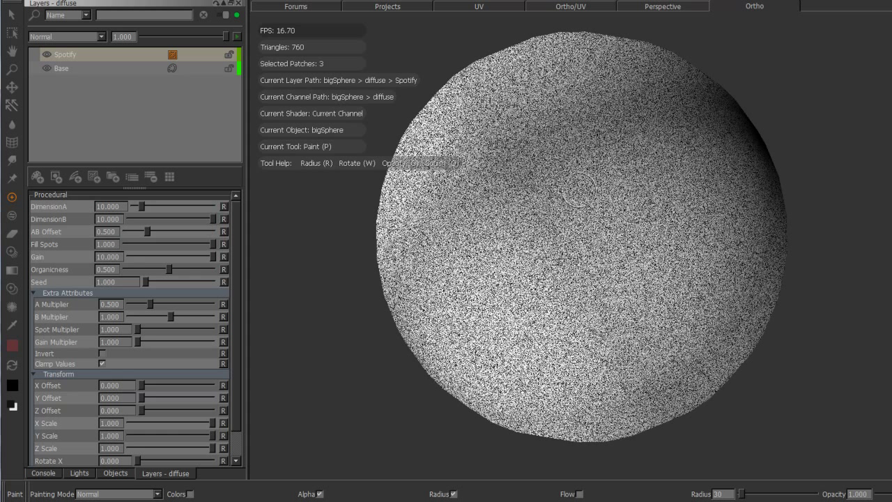
{"action": "right_click_drag", "start_coordinate": [573, 189], "coordinate": [563, 192], "text": "alt"}
{"action": "left_click_drag", "start_coordinate": [132, 195], "coordinate": [133, 140]}
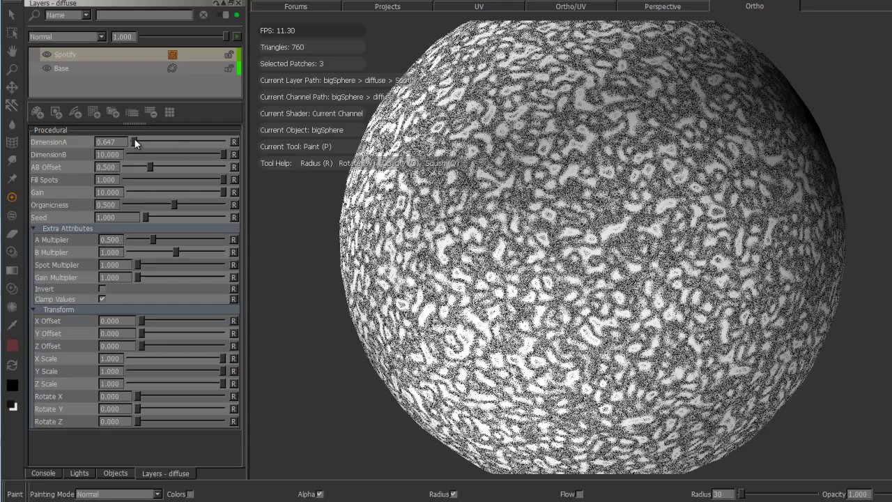
{"action": "middle_click_drag", "start_coordinate": [517, 184], "coordinate": [527, 210], "text": "alt"}
{"action": "mouse_move", "coordinate": [527, 211]}
{"action": "right_mouse_down", "text": "alt"}
{"action": "mouse_move", "coordinate": [506, 200]}
{"action": "mouse_move", "coordinate": [525, 196]}
{"action": "right_mouse_up", "text": "alt"}
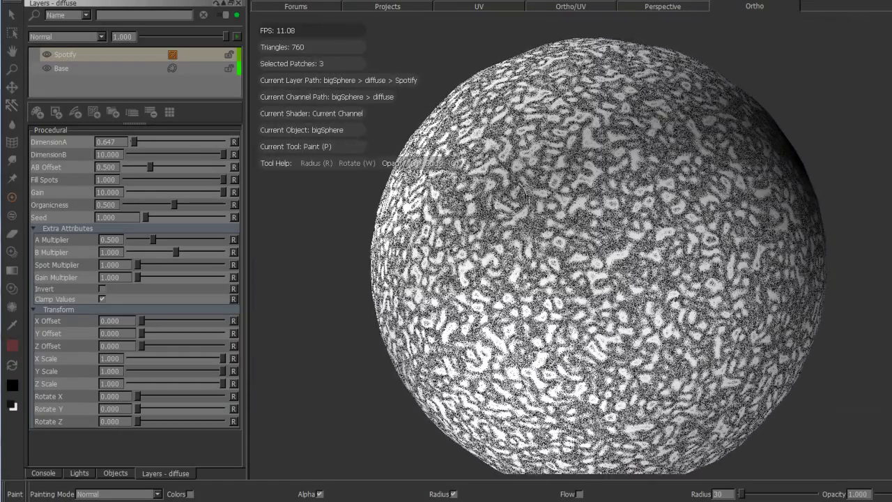
{"action": "middle_click_drag", "start_coordinate": [525, 197], "coordinate": [519, 177], "text": "alt"}
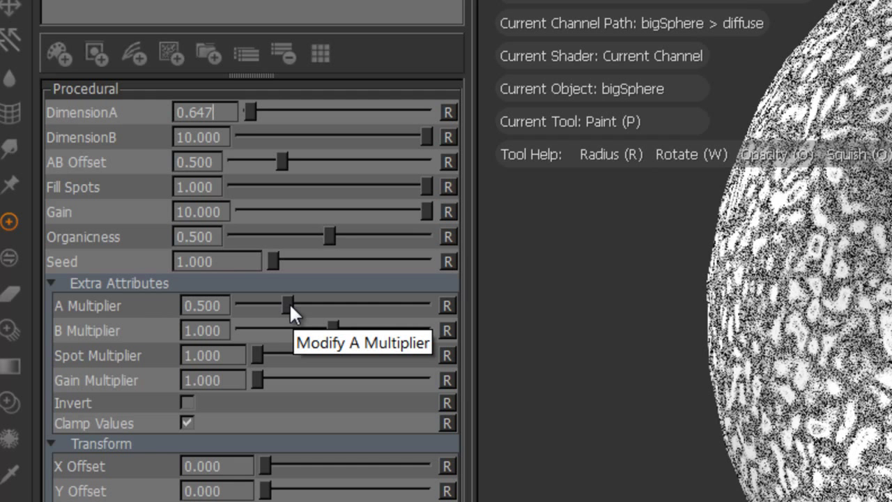
Lower the Spotify layer's A Multiplier to 0.160 and its B Multiplier to 0.172
{"action": "left_click_drag", "start_coordinate": [289, 304], "coordinate": [278, 304]}
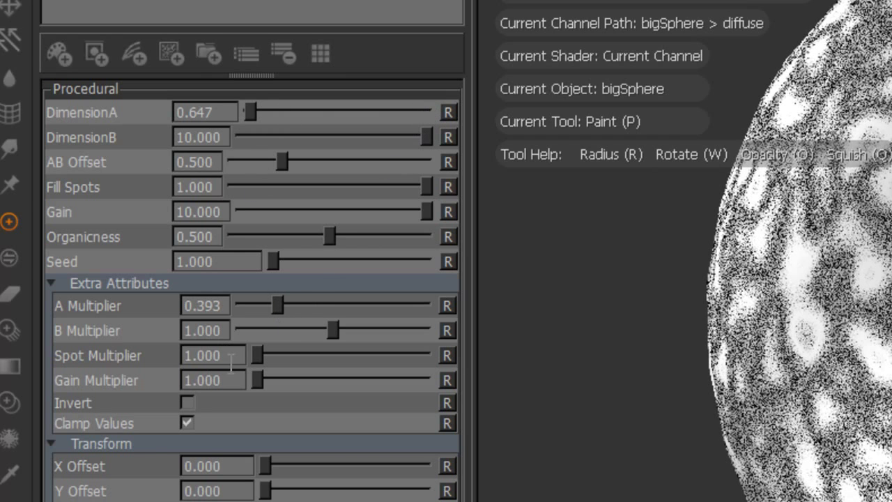
{"action": "left_click_drag", "start_coordinate": [279, 303], "coordinate": [255, 305]}
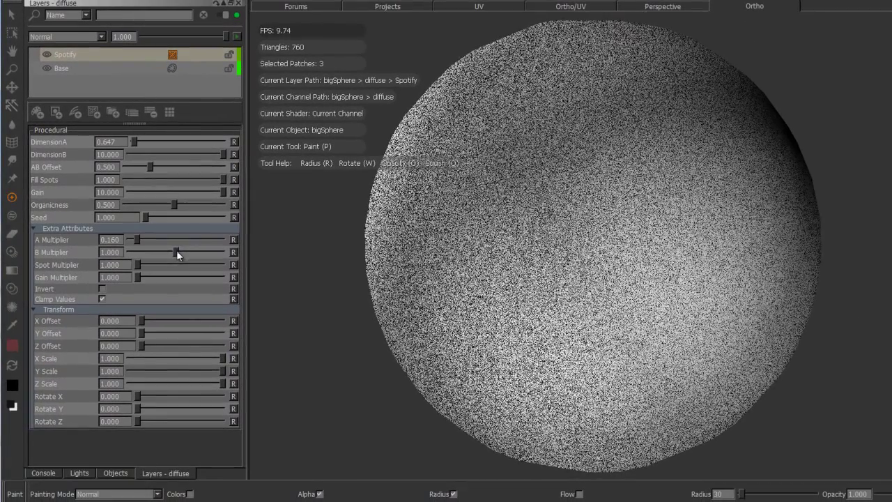
{"action": "left_click_drag", "start_coordinate": [333, 329], "coordinate": [281, 331]}
{"action": "left_click_drag", "start_coordinate": [149, 248], "coordinate": [138, 249]}
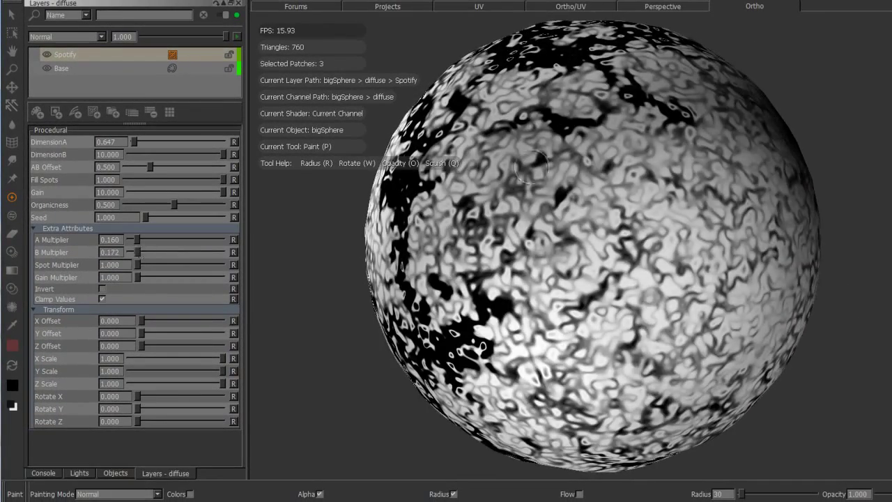
Raise DimensionA to 38.860 and lower DimensionB to 4.761 on the Spotify layer
{"action": "left_click_drag", "start_coordinate": [540, 168], "coordinate": [593, 171], "text": "alt"}
{"action": "middle_click_drag", "start_coordinate": [593, 171], "coordinate": [633, 205], "text": "alt"}
{"action": "mouse_move", "coordinate": [621, 205]}
{"action": "right_mouse_down", "text": "alt"}
{"action": "mouse_move", "coordinate": [551, 209]}
{"action": "mouse_move", "coordinate": [578, 209]}
{"action": "mouse_move", "coordinate": [595, 197]}
{"action": "right_mouse_up", "text": "alt"}
{"action": "middle_click_drag", "start_coordinate": [595, 198], "coordinate": [648, 155], "text": "alt"}
{"action": "mouse_move", "coordinate": [648, 154]}
{"action": "right_mouse_down", "text": "alt"}
{"action": "mouse_move", "coordinate": [594, 209]}
{"action": "mouse_move", "coordinate": [642, 209]}
{"action": "right_mouse_up", "text": "alt"}
{"action": "left_click_drag", "start_coordinate": [132, 141], "coordinate": [167, 140]}
{"action": "left_click_drag", "start_coordinate": [219, 155], "coordinate": [173, 156]}
Lower the Spotify layer's DimensionB to 3.421
{"action": "scroll", "coordinate": [451, 189], "scroll_direction": "down", "scroll_amount": 5}
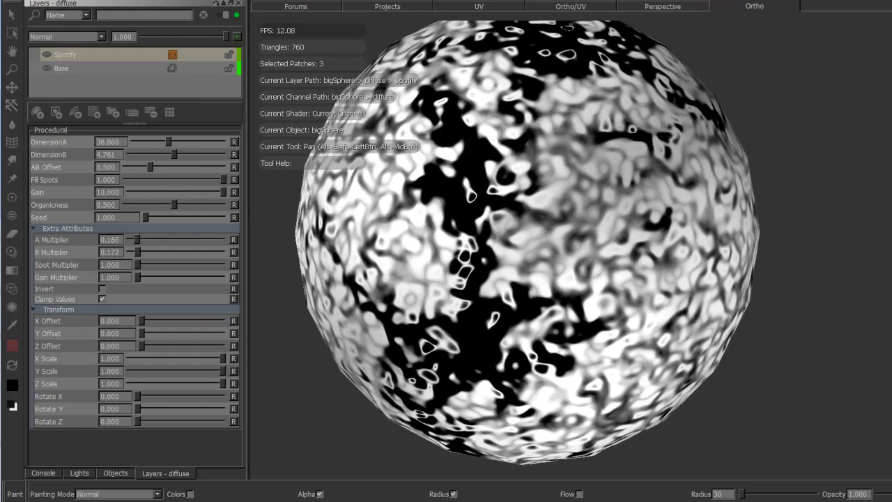
{"action": "left_click_drag", "start_coordinate": [505, 279], "coordinate": [516, 281], "text": "alt"}
{"action": "scroll", "coordinate": [541, 358], "scroll_direction": "up", "scroll_amount": 6}
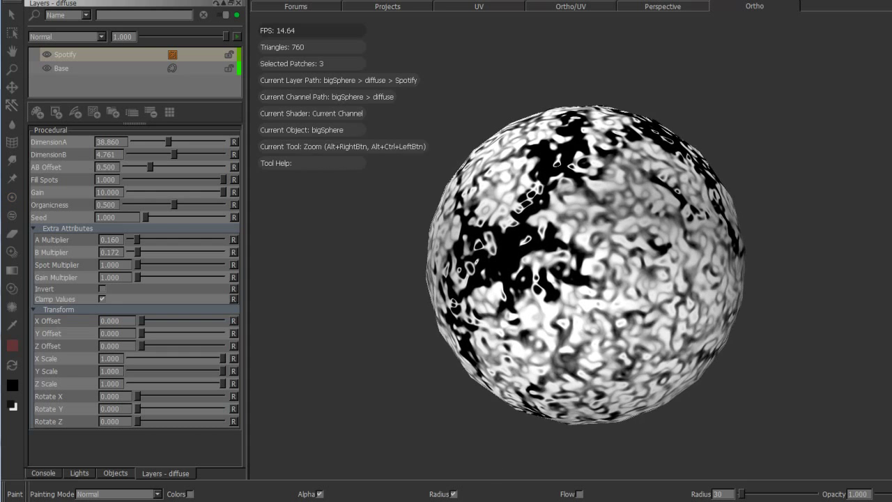
{"action": "scroll", "coordinate": [499, 238], "scroll_direction": "up", "scroll_amount": 3}
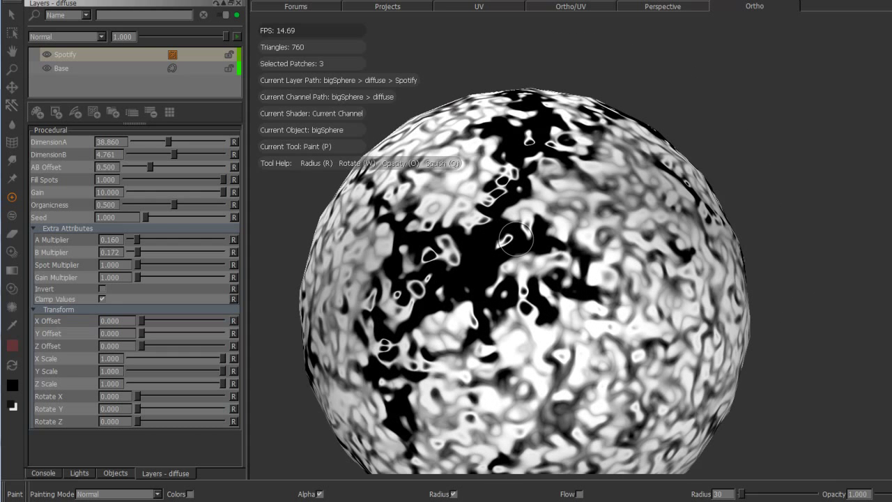
{"action": "middle_click_drag", "start_coordinate": [531, 234], "coordinate": [541, 204], "text": "alt"}
{"action": "mouse_move", "coordinate": [540, 204]}
{"action": "left_mouse_down", "text": "alt"}
{"action": "mouse_move", "coordinate": [540, 220]}
{"action": "mouse_move", "coordinate": [533, 214]}
{"action": "left_mouse_up", "text": "alt"}
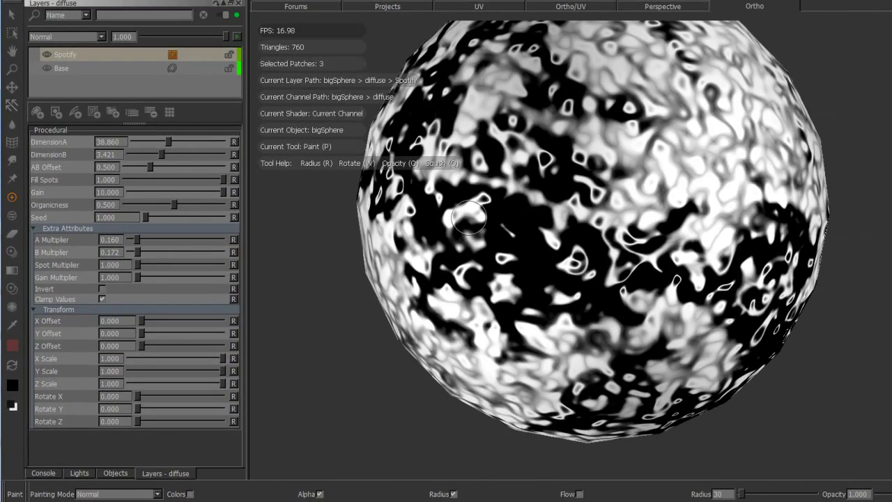
Try an AB Offset of 0.387 on the Spotify layer and set it to 0.574
{"action": "middle_click_drag", "start_coordinate": [532, 224], "coordinate": [530, 258], "text": "alt"}
{"action": "right_click_drag", "start_coordinate": [530, 258], "coordinate": [506, 256], "text": "alt"}
{"action": "mouse_move", "coordinate": [614, 198]}
{"action": "middle_mouse_down", "text": "alt"}
{"action": "mouse_move", "coordinate": [623, 248]}
{"action": "mouse_move", "coordinate": [611, 196]}
{"action": "middle_mouse_up", "text": "alt"}
{"action": "right_click_drag", "start_coordinate": [620, 195], "coordinate": [616, 213], "text": "alt"}
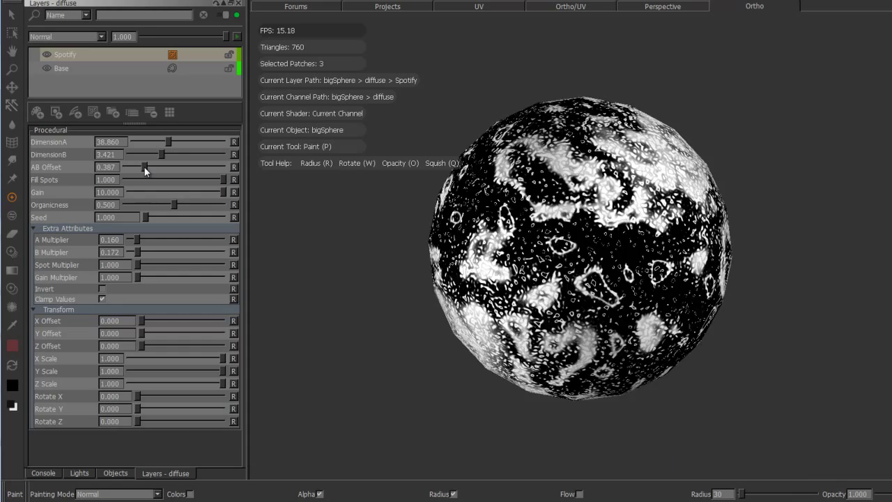
{"action": "left_click_drag", "start_coordinate": [429, 222], "coordinate": [414, 202], "text": "alt"}
{"action": "middle_click_drag", "start_coordinate": [628, 300], "coordinate": [570, 238], "text": "alt"}
{"action": "right_click_drag", "start_coordinate": [578, 244], "coordinate": [604, 244], "text": "alt"}
{"action": "left_click_drag", "start_coordinate": [655, 273], "coordinate": [602, 249], "text": "alt"}
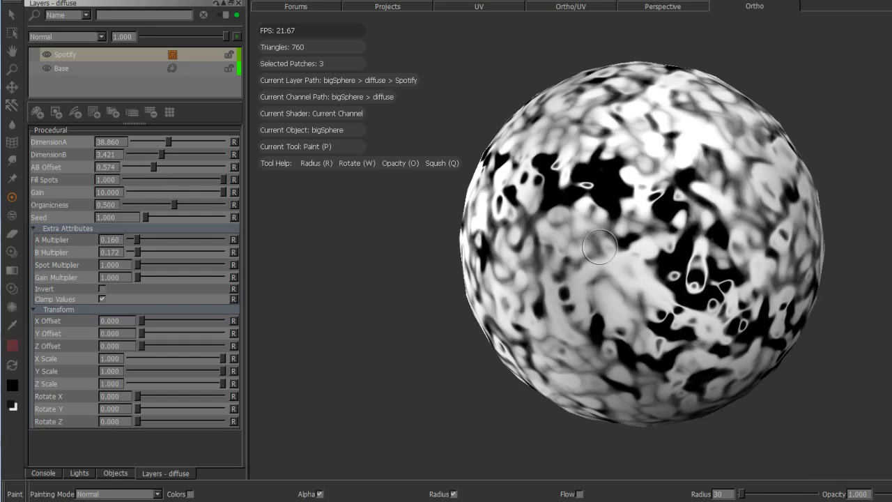
Reduce the Spotify layer's Fill Spots to 0.013
{"action": "left_click_drag", "start_coordinate": [223, 179], "coordinate": [126, 180]}
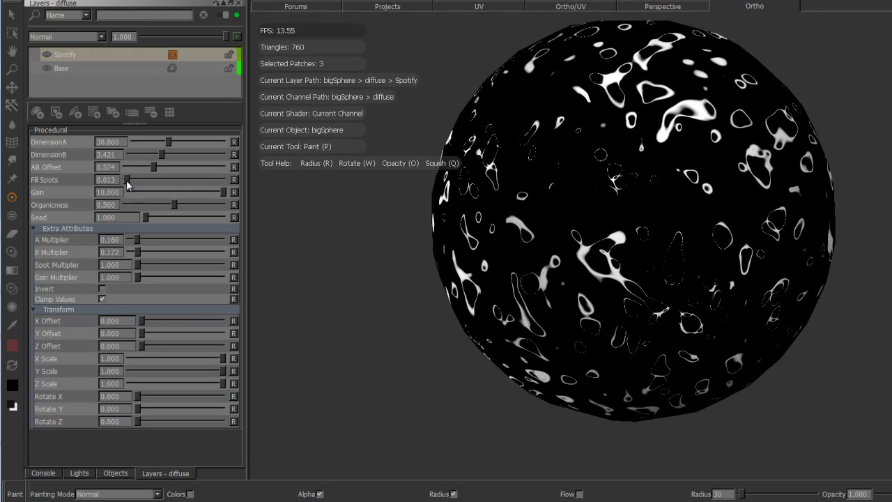
{"action": "middle_click_drag", "start_coordinate": [739, 193], "coordinate": [726, 256], "text": "alt"}
{"action": "right_click_drag", "start_coordinate": [726, 257], "coordinate": [649, 256], "text": "alt"}
{"action": "left_click_drag", "start_coordinate": [582, 166], "coordinate": [623, 177], "text": "alt"}
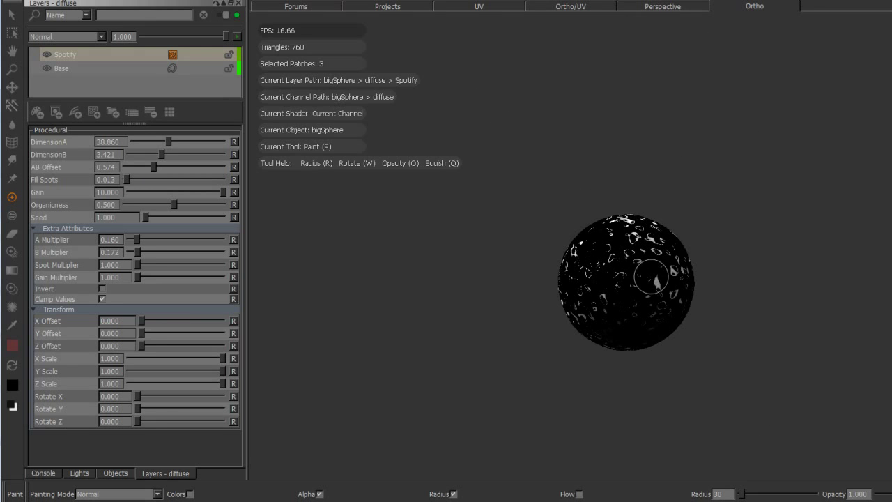
Examine the outlined spot pattern around the whole sphere, both close up and from a distance
{"action": "middle_click_drag", "start_coordinate": [654, 271], "coordinate": [604, 211], "text": "alt"}
{"action": "right_click_drag", "start_coordinate": [604, 211], "coordinate": [699, 261], "text": "alt"}
{"action": "left_click_drag", "start_coordinate": [599, 160], "coordinate": [582, 122], "text": "alt"}
{"action": "middle_click_drag", "start_coordinate": [582, 121], "coordinate": [576, 210], "text": "alt"}
{"action": "right_click_drag", "start_coordinate": [576, 209], "coordinate": [666, 240], "text": "alt"}
{"action": "left_click_drag", "start_coordinate": [666, 241], "coordinate": [683, 174], "text": "alt"}
{"action": "right_click_drag", "start_coordinate": [684, 174], "coordinate": [635, 160], "text": "alt"}
{"action": "left_click_drag", "start_coordinate": [635, 161], "coordinate": [642, 202], "text": "alt"}
{"action": "right_click_drag", "start_coordinate": [641, 202], "coordinate": [704, 209], "text": "alt"}
{"action": "left_click_drag", "start_coordinate": [704, 209], "coordinate": [718, 198], "text": "alt"}
{"action": "right_click_drag", "start_coordinate": [718, 198], "coordinate": [614, 187], "text": "alt"}
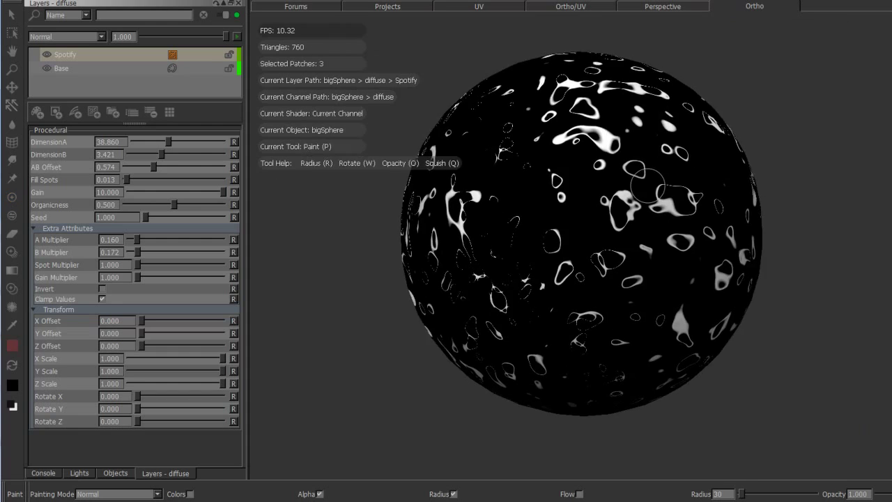
{"action": "left_click_drag", "start_coordinate": [614, 187], "coordinate": [685, 170], "text": "alt"}
{"action": "left_click_drag", "start_coordinate": [467, 202], "coordinate": [469, 222], "text": "alt"}
{"action": "middle_click_drag", "start_coordinate": [470, 222], "coordinate": [535, 195], "text": "alt"}
{"action": "left_click_drag", "start_coordinate": [536, 195], "coordinate": [613, 195], "text": "alt"}
{"action": "middle_click_drag", "start_coordinate": [614, 195], "coordinate": [671, 205], "text": "alt"}
{"action": "left_click_drag", "start_coordinate": [671, 205], "coordinate": [683, 192], "text": "alt"}
{"action": "middle_click_drag", "start_coordinate": [684, 191], "coordinate": [598, 173], "text": "alt"}
{"action": "left_click_drag", "start_coordinate": [597, 174], "coordinate": [619, 161], "text": "alt"}
{"action": "middle_click_drag", "start_coordinate": [619, 160], "coordinate": [658, 142], "text": "alt"}
{"action": "right_click_drag", "start_coordinate": [551, 171], "coordinate": [594, 187], "text": "alt"}
{"action": "middle_click_drag", "start_coordinate": [593, 187], "coordinate": [651, 199], "text": "alt"}
{"action": "right_click_drag", "start_coordinate": [652, 199], "coordinate": [605, 153], "text": "alt"}
{"action": "left_click_drag", "start_coordinate": [606, 154], "coordinate": [611, 120], "text": "alt"}
{"action": "middle_click_drag", "start_coordinate": [561, 222], "coordinate": [597, 190], "text": "alt"}
{"action": "right_click_drag", "start_coordinate": [566, 188], "coordinate": [587, 203], "text": "alt"}
{"action": "left_click_drag", "start_coordinate": [525, 245], "coordinate": [578, 228], "text": "alt"}
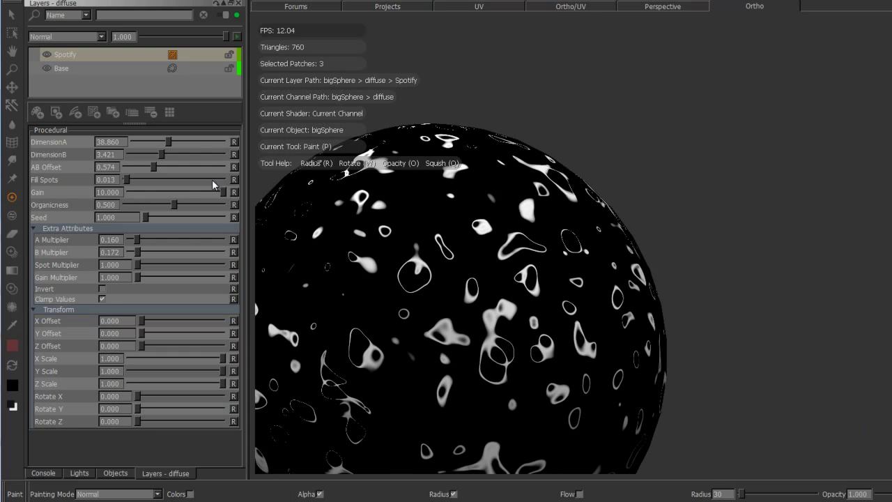
Lower the Spotify layer's Gain to 1.823 and inspect the softened spot edges up close
{"action": "mouse_move", "coordinate": [223, 192]}
{"action": "left_mouse_down"}
{"action": "mouse_move", "coordinate": [120, 188]}
{"action": "mouse_move", "coordinate": [138, 190]}
{"action": "left_mouse_up"}
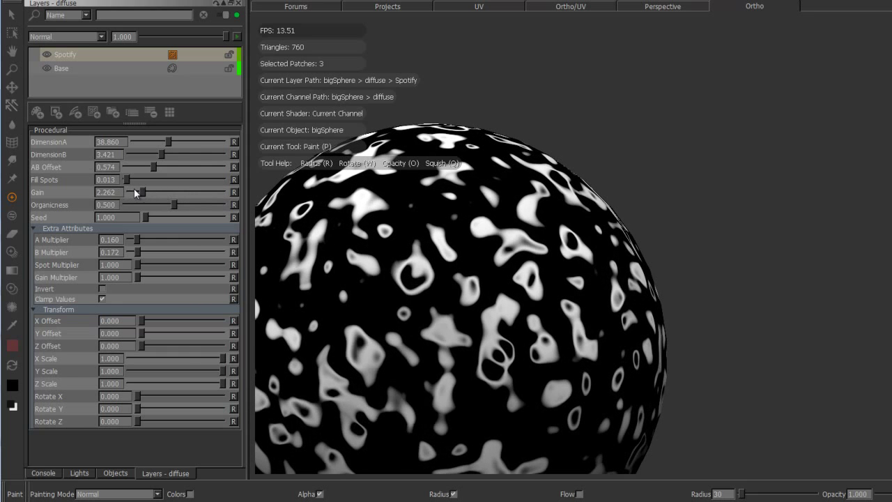
{"action": "middle_click_drag", "start_coordinate": [474, 200], "coordinate": [610, 173], "text": "alt"}
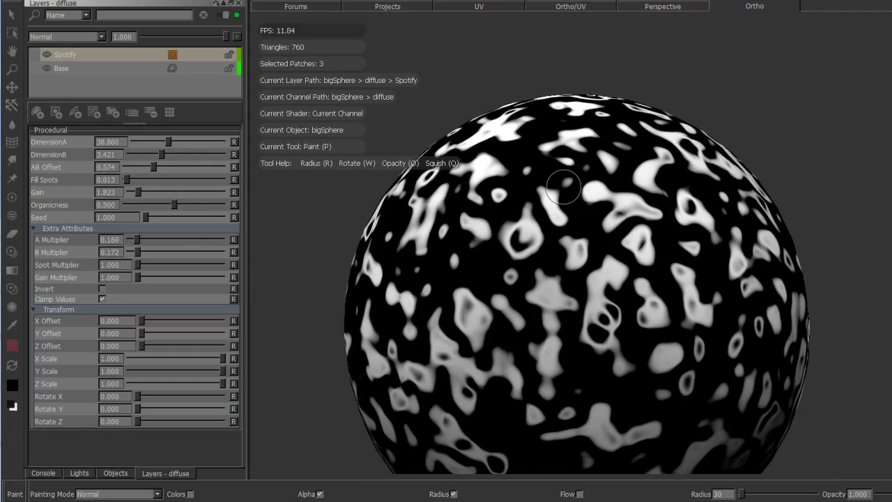
{"action": "right_click_drag", "start_coordinate": [573, 209], "coordinate": [621, 228], "text": "alt"}
{"action": "left_click_drag", "start_coordinate": [503, 194], "coordinate": [548, 215], "text": "alt"}
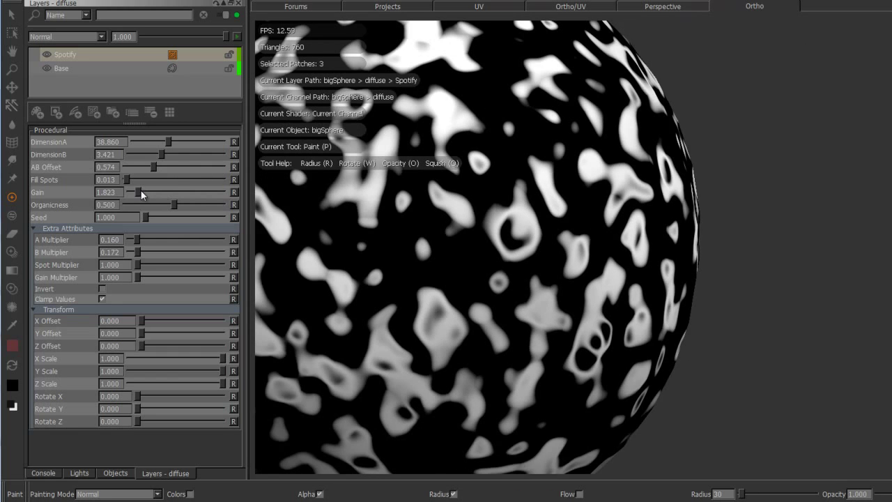
Set the Spotify layer's Gain to 3.963 and Fill Spots to 0.252
{"action": "mouse_move", "coordinate": [156, 192]}
{"action": "left_mouse_down"}
{"action": "mouse_move", "coordinate": [179, 193]}
{"action": "mouse_move", "coordinate": [124, 189]}
{"action": "mouse_move", "coordinate": [188, 190]}
{"action": "mouse_move", "coordinate": [164, 194]}
{"action": "mouse_move", "coordinate": [153, 180]}
{"action": "mouse_move", "coordinate": [137, 189]}
{"action": "mouse_move", "coordinate": [204, 180]}
{"action": "mouse_move", "coordinate": [159, 182]}
{"action": "left_mouse_up"}
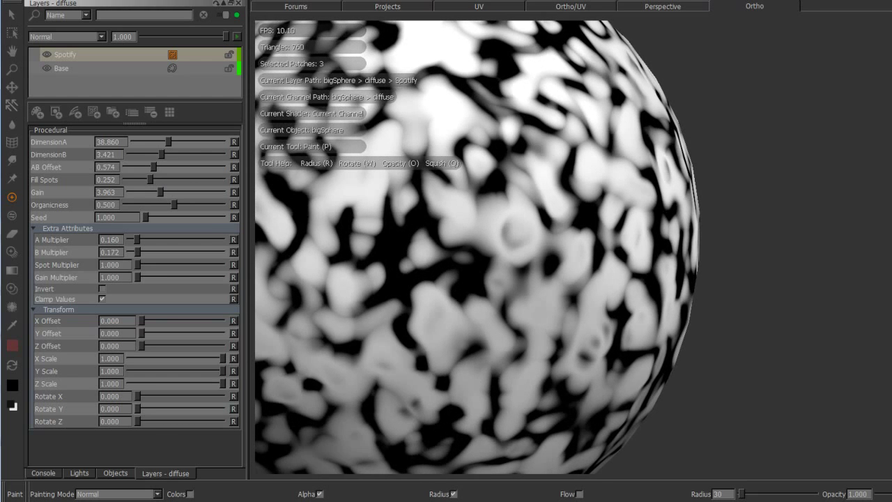
{"action": "right_click_drag", "start_coordinate": [579, 222], "coordinate": [515, 225], "text": "alt"}
{"action": "left_click_drag", "start_coordinate": [514, 225], "coordinate": [472, 217], "text": "alt"}
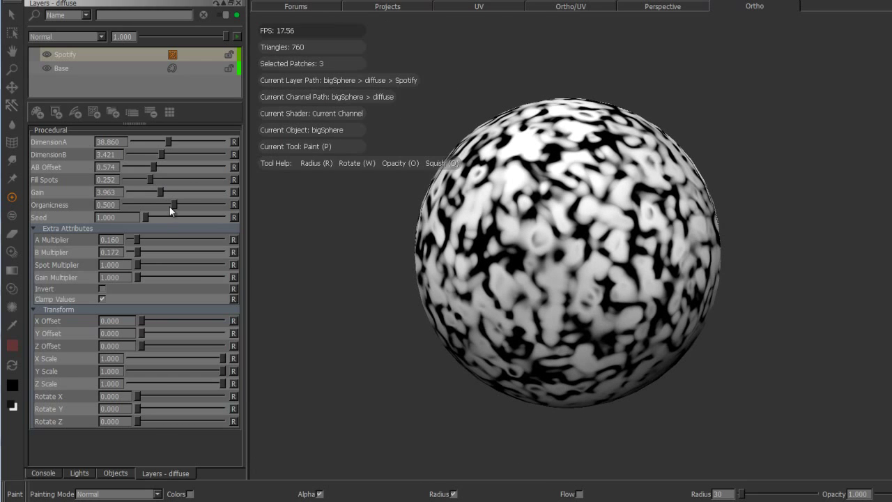
Lower the Spotify layer's Organicness to 0.275 and inspect the sparse spots on the sphere
{"action": "left_click_drag", "start_coordinate": [172, 204], "coordinate": [153, 205]}
{"action": "left_click_drag", "start_coordinate": [578, 296], "coordinate": [462, 231], "text": "alt"}
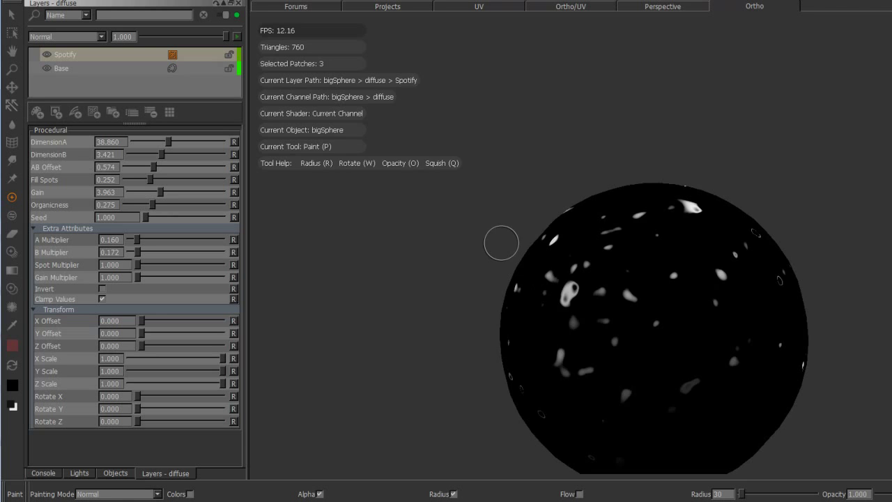
{"action": "middle_click_drag", "start_coordinate": [563, 295], "coordinate": [504, 243], "text": "alt"}
{"action": "right_click_drag", "start_coordinate": [504, 244], "coordinate": [533, 246], "text": "alt"}
{"action": "left_click_drag", "start_coordinate": [533, 245], "coordinate": [548, 265], "text": "alt"}
Set Organicness to 0.351, Fill Spots to 0.515 and Gain to 2.317 on the Spotify layer
{"action": "left_click_drag", "start_coordinate": [153, 204], "coordinate": [177, 181]}
{"action": "left_click_drag", "start_coordinate": [582, 196], "coordinate": [499, 229], "text": "alt"}
Set the Spotify layer's Seed to 873.326 and inspect the resulting pattern variation
{"action": "left_click_drag", "start_coordinate": [145, 216], "coordinate": [181, 217]}
{"action": "left_click_drag", "start_coordinate": [189, 217], "coordinate": [194, 218]}
{"action": "middle_click_drag", "start_coordinate": [485, 245], "coordinate": [528, 248], "text": "alt"}
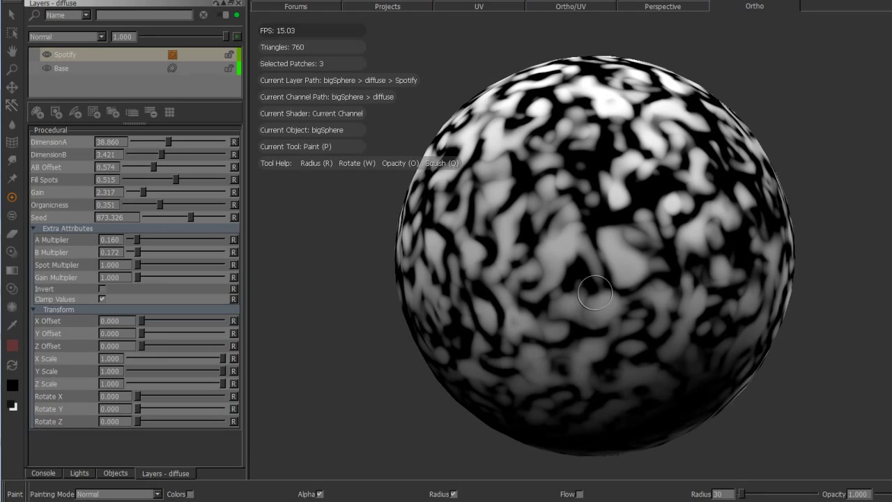
{"action": "left_click_drag", "start_coordinate": [596, 276], "coordinate": [554, 259], "text": "alt"}
{"action": "middle_click_drag", "start_coordinate": [554, 259], "coordinate": [511, 246], "text": "alt"}
{"action": "right_click_drag", "start_coordinate": [510, 246], "coordinate": [442, 252], "text": "alt"}
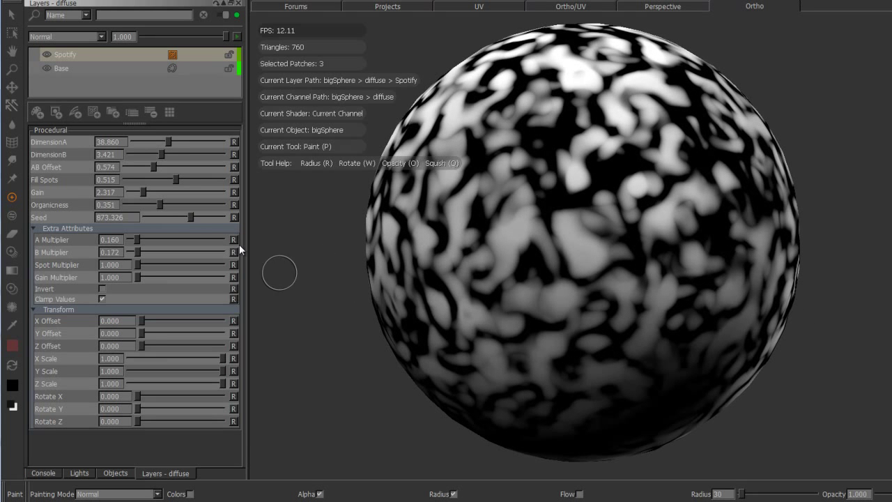
Raise the Spotify layer's Seed to 2856.816 and inspect the new spot arrangement on the sphere
{"action": "left_click_drag", "start_coordinate": [189, 220], "coordinate": [201, 220]}
{"action": "right_click_drag", "start_coordinate": [540, 216], "coordinate": [446, 177], "text": "alt"}
{"action": "middle_click_drag", "start_coordinate": [446, 177], "coordinate": [532, 198], "text": "alt"}
{"action": "mouse_move", "coordinate": [532, 198]}
{"action": "left_mouse_down", "text": "alt"}
{"action": "mouse_move", "coordinate": [499, 188]}
{"action": "mouse_move", "coordinate": [514, 222]}
{"action": "left_mouse_up", "text": "alt"}
{"action": "middle_click_drag", "start_coordinate": [514, 221], "coordinate": [492, 208], "text": "alt"}
{"action": "right_click_drag", "start_coordinate": [493, 208], "coordinate": [540, 226], "text": "alt"}
{"action": "middle_click_drag", "start_coordinate": [518, 236], "coordinate": [520, 257], "text": "alt"}
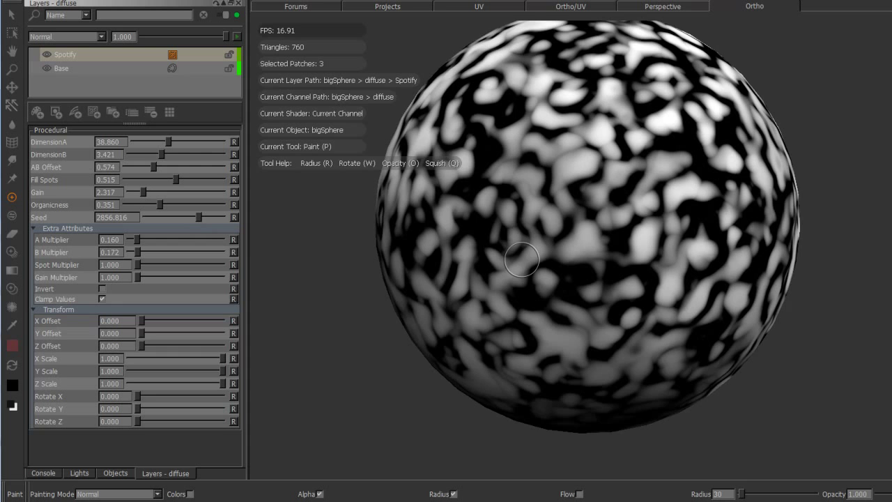
{"action": "left_click_drag", "start_coordinate": [521, 227], "coordinate": [525, 255], "text": "alt"}
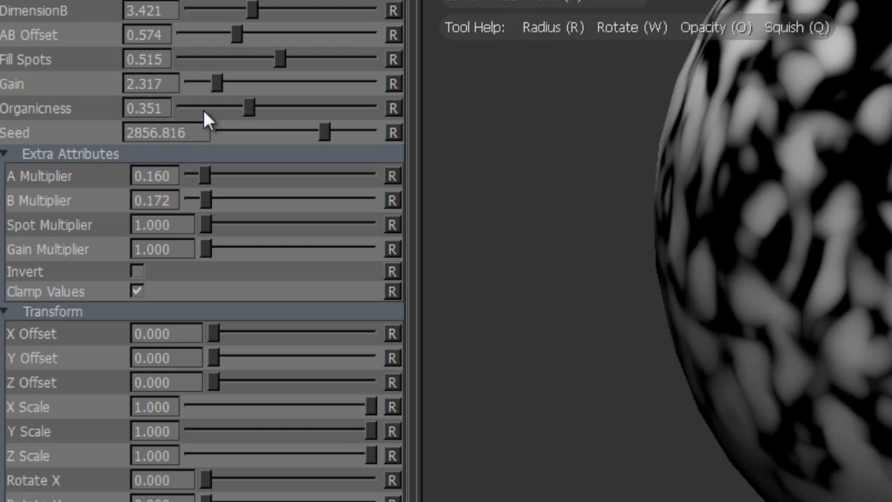
Raise the Spotify layer's Fill Spots to 1.000 and Gain to 10.000
{"action": "left_click_drag", "start_coordinate": [278, 59], "coordinate": [438, 70]}
{"action": "left_click_drag", "start_coordinate": [218, 82], "coordinate": [379, 80]}
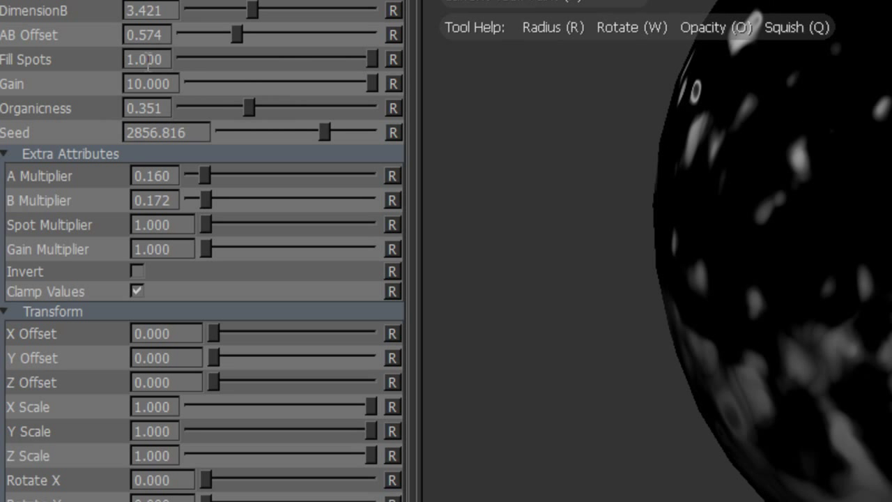
{"action": "left_click_drag", "start_coordinate": [879, 126], "coordinate": [865, 84], "text": "alt"}
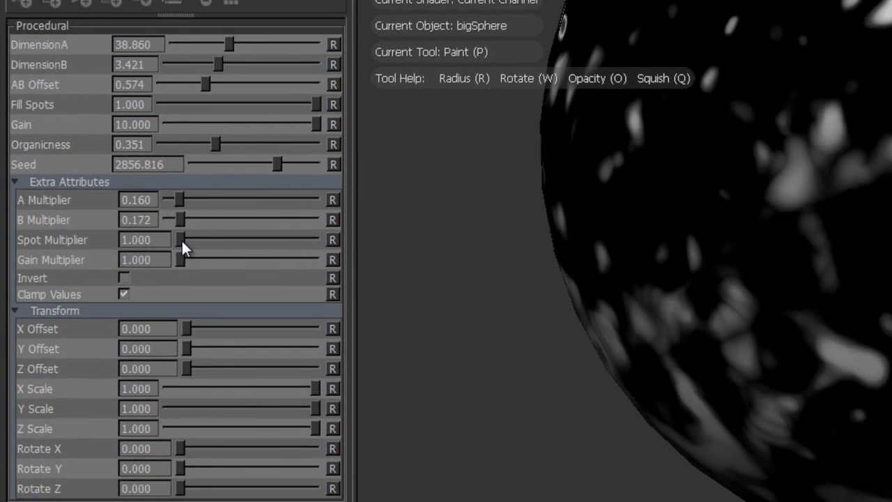
Raise the Spotify layer's Spot Multiplier to 5.651
{"action": "left_click_drag", "start_coordinate": [205, 225], "coordinate": [214, 223]}
{"action": "left_click_drag", "start_coordinate": [142, 263], "coordinate": [142, 264]}
{"action": "middle_click_drag", "start_coordinate": [559, 214], "coordinate": [542, 298], "text": "alt"}
{"action": "mouse_move", "coordinate": [542, 297]}
{"action": "right_mouse_down", "text": "alt"}
{"action": "mouse_move", "coordinate": [711, 242]}
{"action": "mouse_move", "coordinate": [618, 268]}
{"action": "right_mouse_up", "text": "alt"}
Try a Gain Multiplier of 14.953 on the Spotify layer and reset it to its default
{"action": "mouse_move", "coordinate": [137, 277]}
{"action": "left_mouse_down"}
{"action": "mouse_move", "coordinate": [157, 277]}
{"action": "mouse_move", "coordinate": [149, 276]}
{"action": "left_mouse_up"}
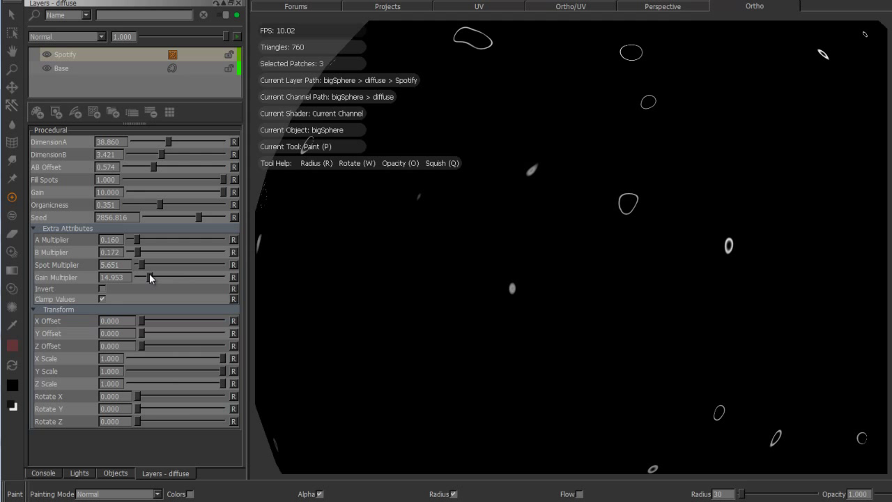
{"action": "left_click", "coordinate": [235, 276]}
Examine the small isolated spots around the sphere from several angles and distances
{"action": "right_click_drag", "start_coordinate": [547, 270], "coordinate": [673, 284], "text": "alt"}
{"action": "left_click_drag", "start_coordinate": [673, 285], "coordinate": [652, 258], "text": "alt"}
{"action": "middle_click_drag", "start_coordinate": [652, 258], "coordinate": [622, 217], "text": "alt"}
{"action": "right_click_drag", "start_coordinate": [622, 217], "coordinate": [551, 218], "text": "alt"}
{"action": "left_click_drag", "start_coordinate": [551, 218], "coordinate": [405, 224], "text": "alt"}
{"action": "middle_click_drag", "start_coordinate": [404, 224], "coordinate": [539, 199], "text": "alt"}
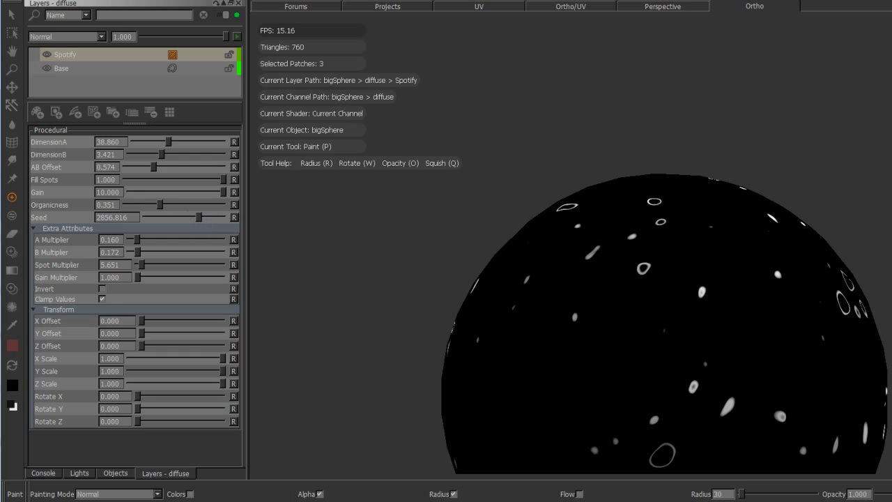
{"action": "middle_click_drag", "start_coordinate": [687, 231], "coordinate": [644, 114], "text": "alt"}
{"action": "right_click_drag", "start_coordinate": [643, 114], "coordinate": [713, 262], "text": "alt"}
{"action": "left_click_drag", "start_coordinate": [714, 263], "coordinate": [648, 240], "text": "alt"}
{"action": "middle_click_drag", "start_coordinate": [709, 263], "coordinate": [655, 235], "text": "alt"}
{"action": "right_click_drag", "start_coordinate": [655, 235], "coordinate": [687, 252], "text": "alt"}
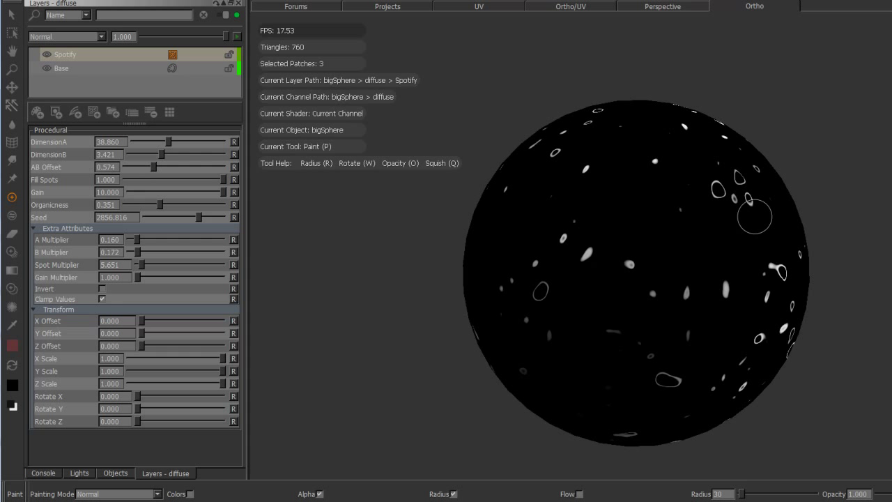
{"action": "middle_click_drag", "start_coordinate": [655, 243], "coordinate": [635, 245]}
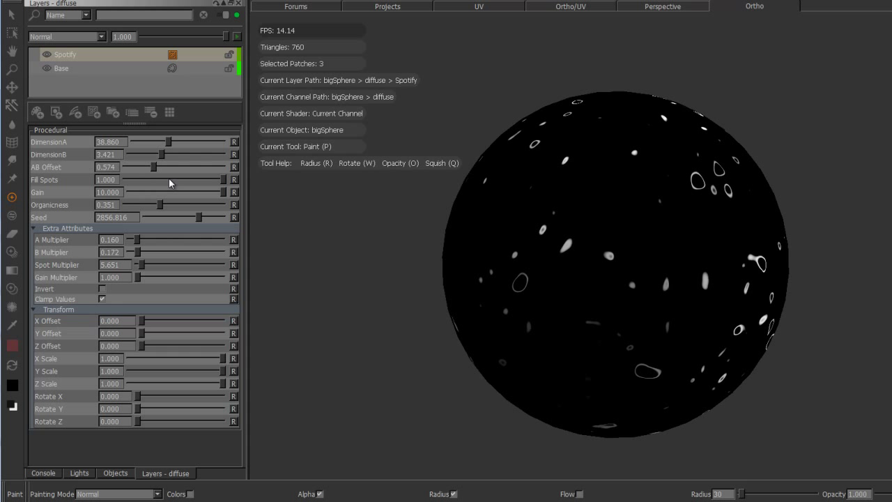
Set the Spotify layer's DimensionA to 30.580, DimensionB to 0.193, AB Offset to 1.825, Gain to 5.390 and Spot Multiplier to 1.000
{"action": "left_click_drag", "start_coordinate": [154, 170], "coordinate": [215, 168]}
{"action": "mouse_move", "coordinate": [719, 268]}
{"action": "left_mouse_down", "text": "alt"}
{"action": "mouse_move", "coordinate": [651, 257]}
{"action": "mouse_move", "coordinate": [708, 261]}
{"action": "left_mouse_up", "text": "alt"}
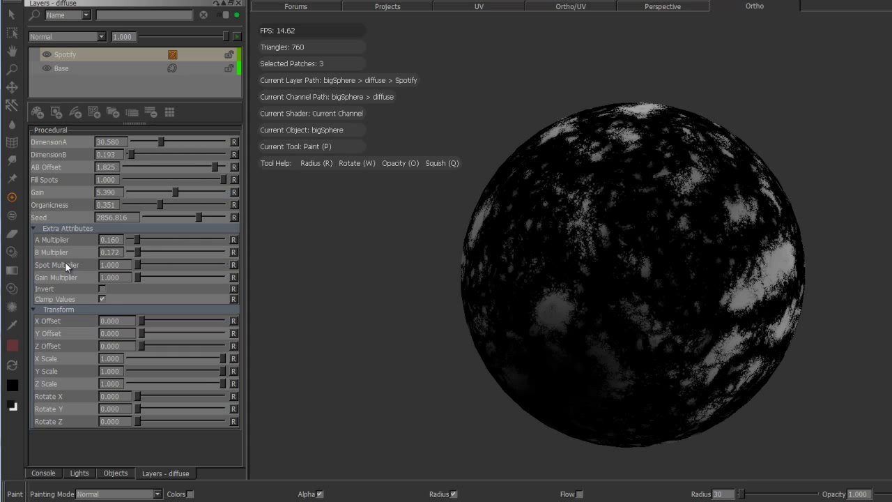
{"action": "mouse_move", "coordinate": [679, 243]}
{"action": "left_mouse_down", "text": "alt"}
{"action": "mouse_move", "coordinate": [668, 237]}
{"action": "mouse_move", "coordinate": [674, 240]}
{"action": "left_mouse_up", "text": "alt"}
{"action": "mouse_move", "coordinate": [674, 240]}
{"action": "right_mouse_down", "text": "alt"}
{"action": "mouse_move", "coordinate": [671, 225]}
{"action": "mouse_move", "coordinate": [687, 230]}
{"action": "mouse_move", "coordinate": [657, 229]}
{"action": "mouse_move", "coordinate": [713, 253]}
{"action": "mouse_move", "coordinate": [689, 243]}
{"action": "right_mouse_up", "text": "alt"}
{"action": "left_click_drag", "start_coordinate": [689, 244], "coordinate": [684, 238], "text": "alt"}
{"action": "right_click_drag", "start_coordinate": [683, 238], "coordinate": [550, 219], "text": "alt"}
{"action": "left_click_drag", "start_coordinate": [550, 220], "coordinate": [607, 233], "text": "alt"}
Lower the Spotify layer's AB Offset to 1.041 and inspect the resulting pattern up close
{"action": "left_click_drag", "start_coordinate": [216, 168], "coordinate": [177, 175]}
{"action": "mouse_move", "coordinate": [725, 237]}
{"action": "right_mouse_down", "text": "alt"}
{"action": "mouse_move", "coordinate": [731, 220]}
{"action": "mouse_move", "coordinate": [753, 213]}
{"action": "mouse_move", "coordinate": [560, 168]}
{"action": "mouse_move", "coordinate": [676, 207]}
{"action": "right_mouse_up", "text": "alt"}
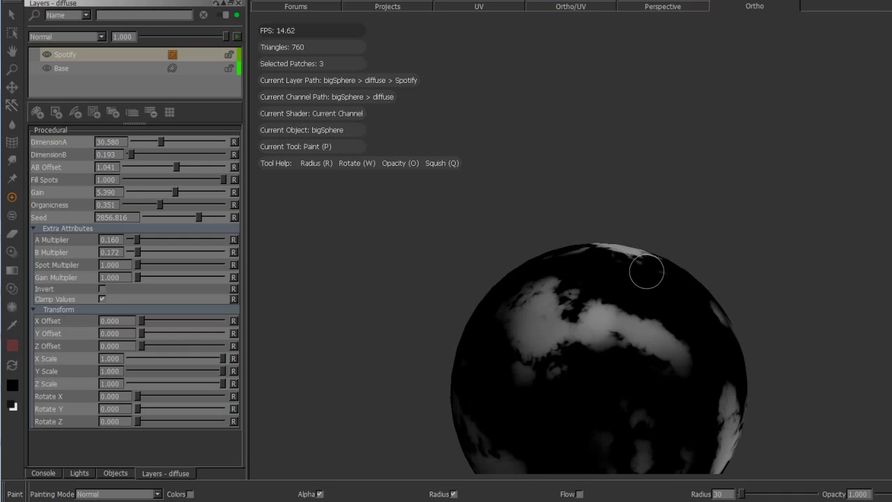
{"action": "right_click_drag", "start_coordinate": [647, 271], "coordinate": [690, 258], "text": "alt"}
{"action": "left_click_drag", "start_coordinate": [687, 254], "coordinate": [628, 334], "text": "alt"}
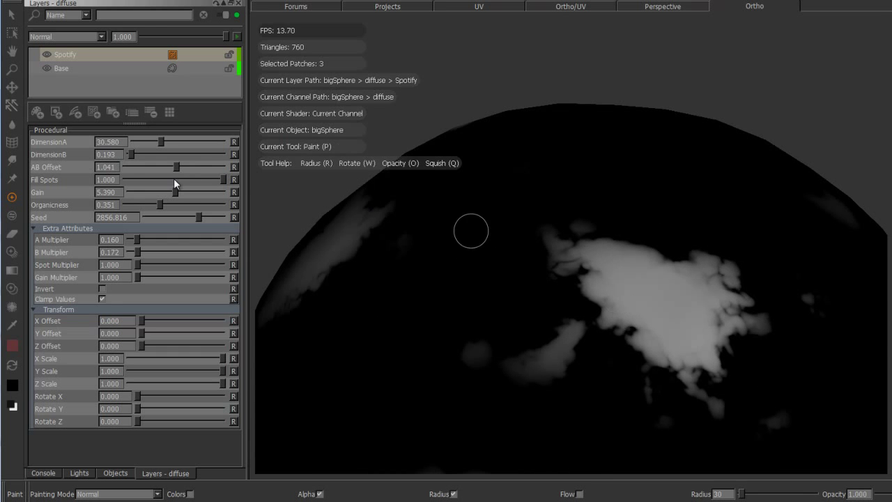
Raise the Spotify layer's DimensionB to 1.472 and lower its B Multiplier to 0.110
{"action": "left_click_drag", "start_coordinate": [131, 154], "coordinate": [143, 154]}
{"action": "right_click_drag", "start_coordinate": [722, 344], "coordinate": [720, 348], "text": "alt"}
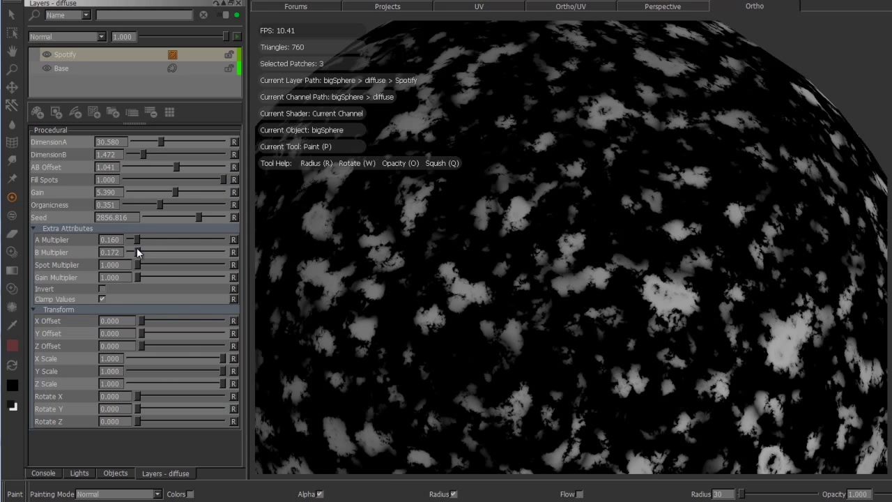
{"action": "left_click_drag", "start_coordinate": [137, 250], "coordinate": [133, 250]}
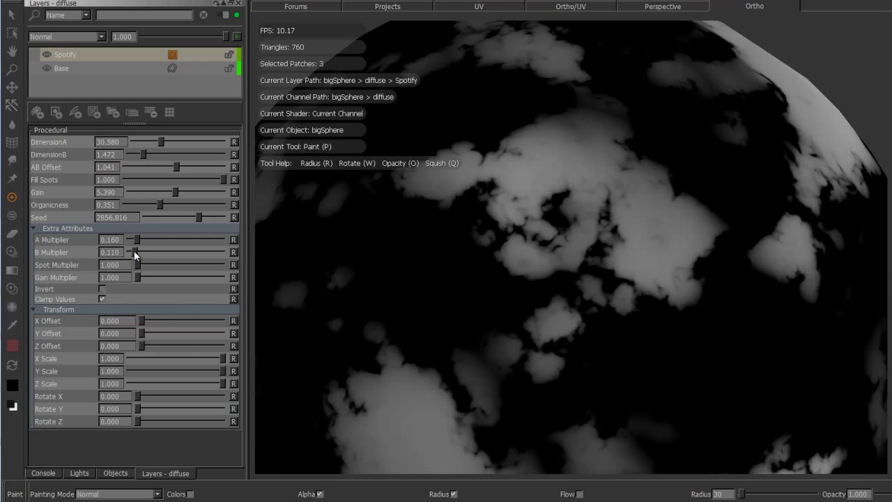
Set the Spotify layer's Fill Spots to 0.620, AB Offset to 2.000 and B Multiplier to 0.098
{"action": "left_click_drag", "start_coordinate": [221, 179], "coordinate": [186, 180]}
{"action": "right_click_drag", "start_coordinate": [559, 224], "coordinate": [537, 202], "text": "alt"}
{"action": "left_click_drag", "start_coordinate": [537, 202], "coordinate": [604, 249], "text": "alt"}
{"action": "right_click_drag", "start_coordinate": [604, 249], "coordinate": [523, 237], "text": "alt"}
{"action": "left_click_drag", "start_coordinate": [523, 237], "coordinate": [554, 258], "text": "alt"}
{"action": "right_click_drag", "start_coordinate": [554, 258], "coordinate": [546, 244], "text": "alt"}
{"action": "left_click_drag", "start_coordinate": [545, 244], "coordinate": [673, 303], "text": "alt"}
{"action": "mouse_move", "coordinate": [673, 302]}
{"action": "right_mouse_down", "text": "alt"}
{"action": "mouse_move", "coordinate": [602, 295]}
{"action": "mouse_move", "coordinate": [677, 305]}
{"action": "right_mouse_up", "text": "alt"}
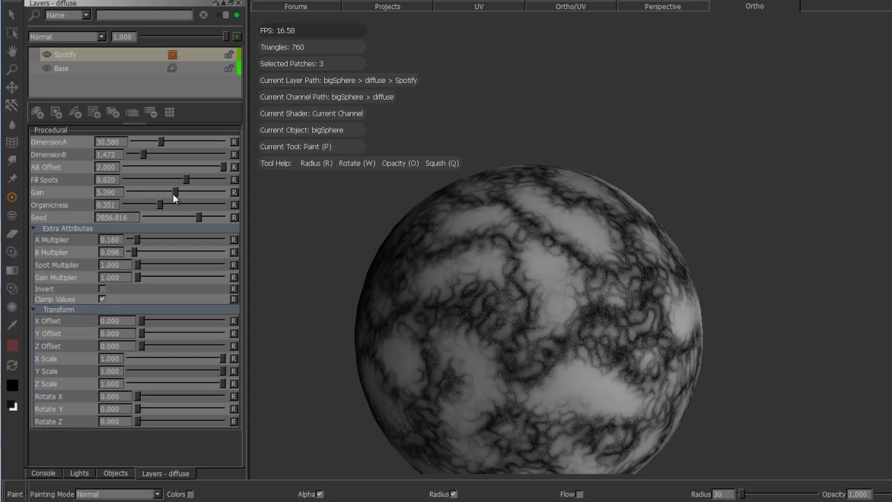
Reduce the Spotify layer's Gain to 4.348 and invert its pattern
{"action": "left_click_drag", "start_coordinate": [230, 199], "coordinate": [166, 202]}
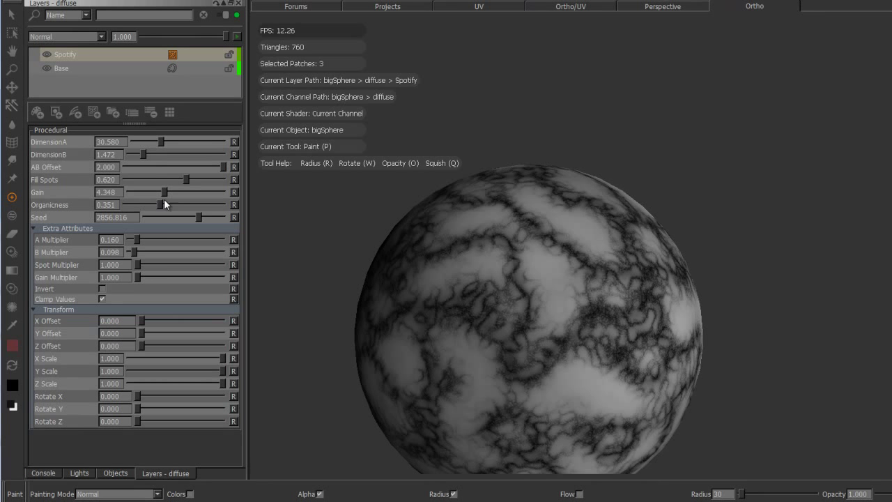
{"action": "left_click", "coordinate": [103, 288]}
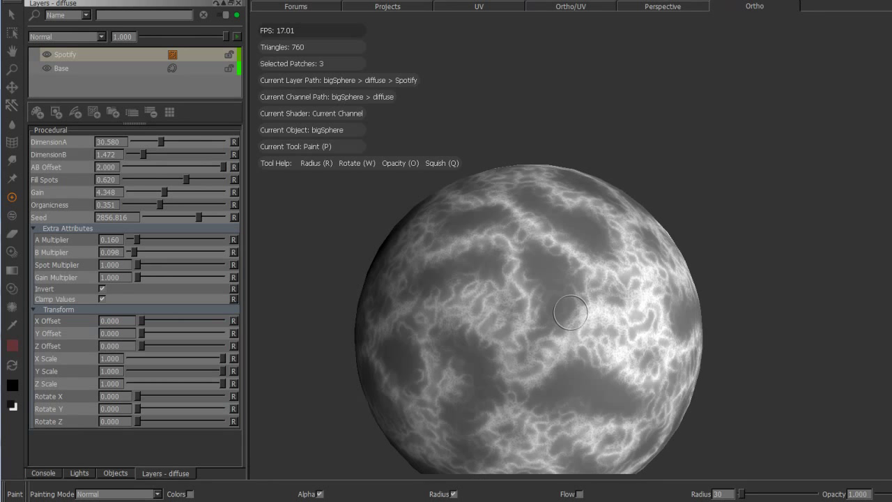
{"action": "scroll", "coordinate": [564, 287], "scroll_direction": "up", "scroll_amount": 5}
{"action": "scroll", "coordinate": [529, 285], "scroll_direction": "down", "scroll_amount": 3}
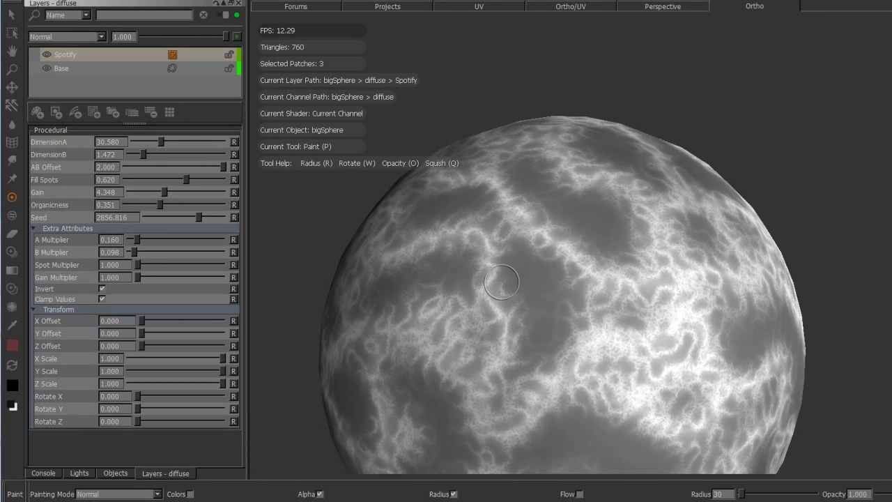
Add a Threshold adjustment layer above the Spotify layer and set its Threshold to 0.737
{"action": "left_click", "coordinate": [83, 60]}
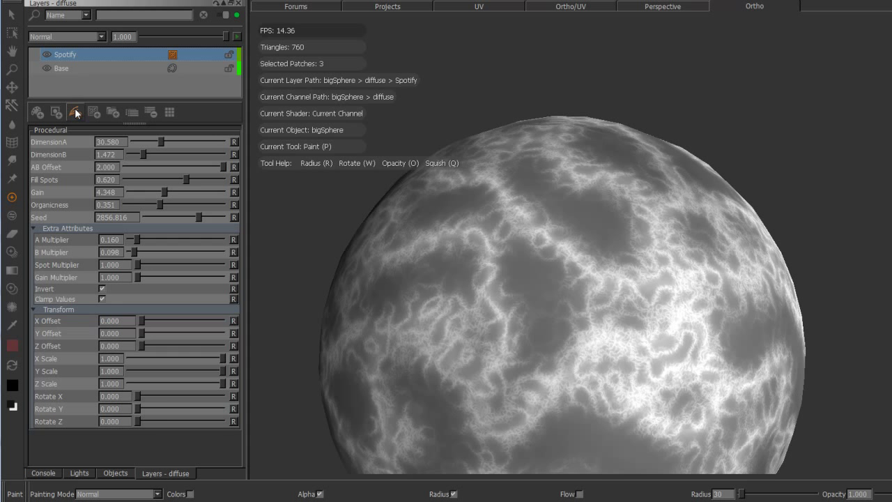
{"action": "left_click", "coordinate": [75, 113]}
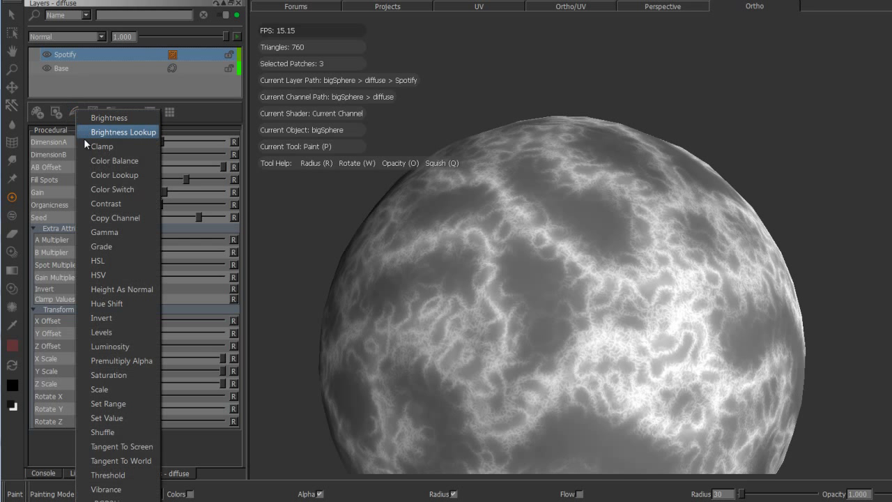
{"action": "left_click", "coordinate": [119, 476]}
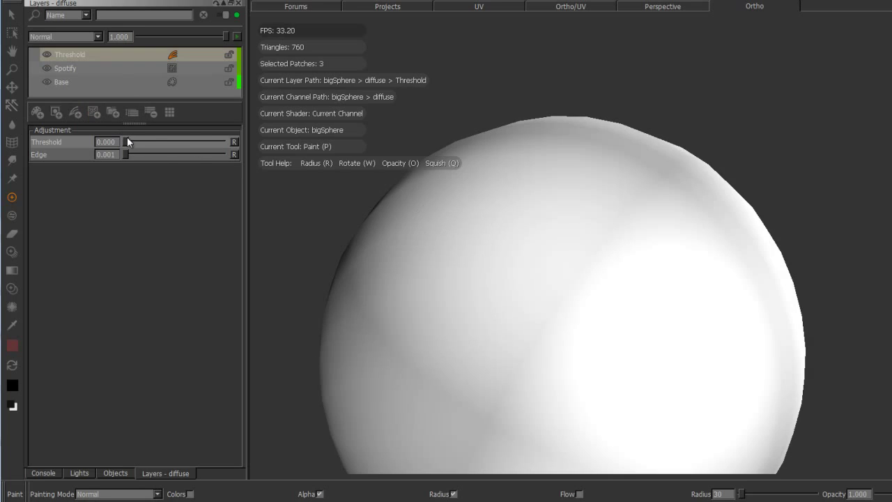
{"action": "left_click_drag", "start_coordinate": [127, 142], "coordinate": [200, 143]}
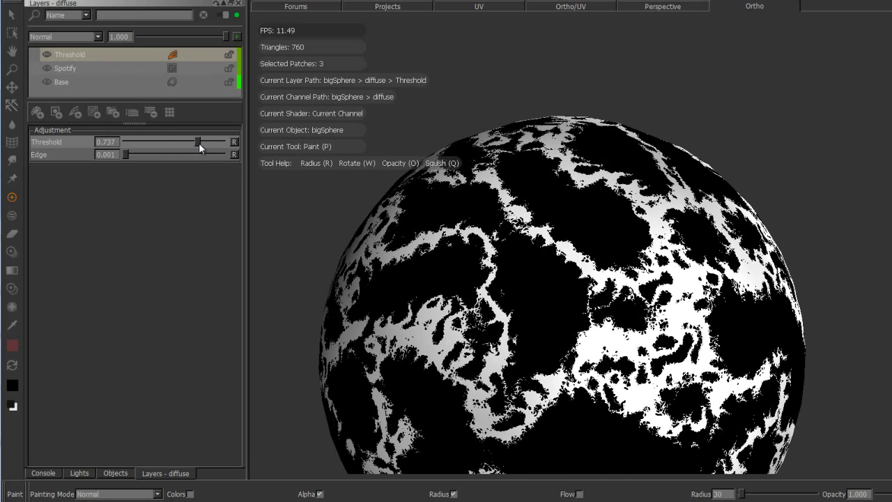
Soften the Threshold layer's cutoff by raising its Edge value, and check the veins around the sphere
{"action": "left_click_drag", "start_coordinate": [126, 154], "coordinate": [170, 154]}
{"action": "middle_click_drag", "start_coordinate": [473, 256], "coordinate": [519, 262]}
{"action": "scroll", "coordinate": [520, 262], "scroll_direction": "down", "scroll_amount": 5}
{"action": "left_click_drag", "start_coordinate": [519, 263], "coordinate": [666, 204], "text": "alt"}
{"action": "left_click_drag", "start_coordinate": [621, 221], "coordinate": [504, 235], "text": "alt"}
{"action": "right_click_drag", "start_coordinate": [581, 231], "coordinate": [627, 233], "text": "alt"}
{"action": "mouse_move", "coordinate": [520, 239]}
{"action": "left_mouse_down", "text": "alt"}
{"action": "mouse_move", "coordinate": [484, 185]}
{"action": "mouse_move", "coordinate": [591, 240]}
{"action": "mouse_move", "coordinate": [514, 215]}
{"action": "left_mouse_up", "text": "alt"}
{"action": "right_click_drag", "start_coordinate": [514, 215], "coordinate": [621, 282], "text": "alt"}
{"action": "left_click_drag", "start_coordinate": [620, 282], "coordinate": [448, 272], "text": "alt"}
{"action": "mouse_move", "coordinate": [448, 273]}
{"action": "right_mouse_down", "text": "alt"}
{"action": "mouse_move", "coordinate": [588, 314]}
{"action": "mouse_move", "coordinate": [426, 242]}
{"action": "mouse_move", "coordinate": [586, 304]}
{"action": "mouse_move", "coordinate": [490, 279]}
{"action": "right_mouse_up", "text": "alt"}
{"action": "mouse_move", "coordinate": [492, 279]}
{"action": "left_mouse_down", "text": "alt"}
{"action": "mouse_move", "coordinate": [440, 274]}
{"action": "mouse_move", "coordinate": [509, 268]}
{"action": "left_mouse_up", "text": "alt"}
Set the Spotify layer's Fill Spots to 0.854, Gain to 2.207 and AB Offset to 1.439
{"action": "left_click", "coordinate": [75, 70]}
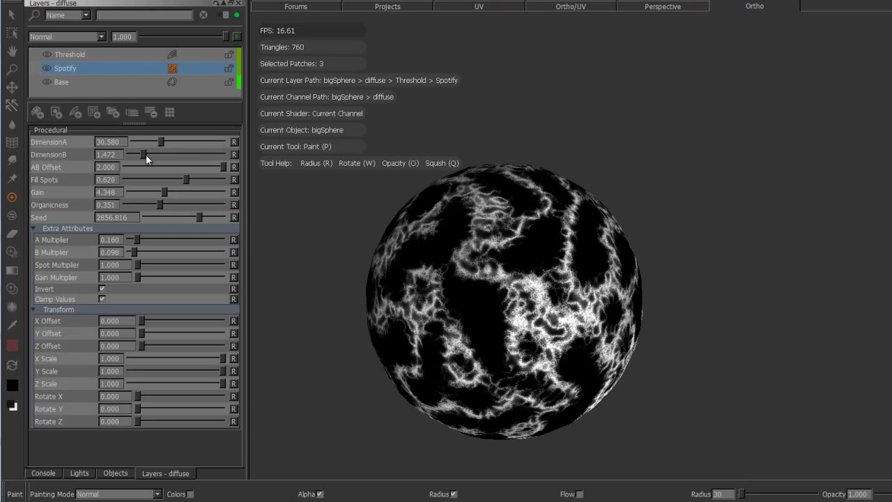
{"action": "left_click_drag", "start_coordinate": [186, 178], "coordinate": [140, 194]}
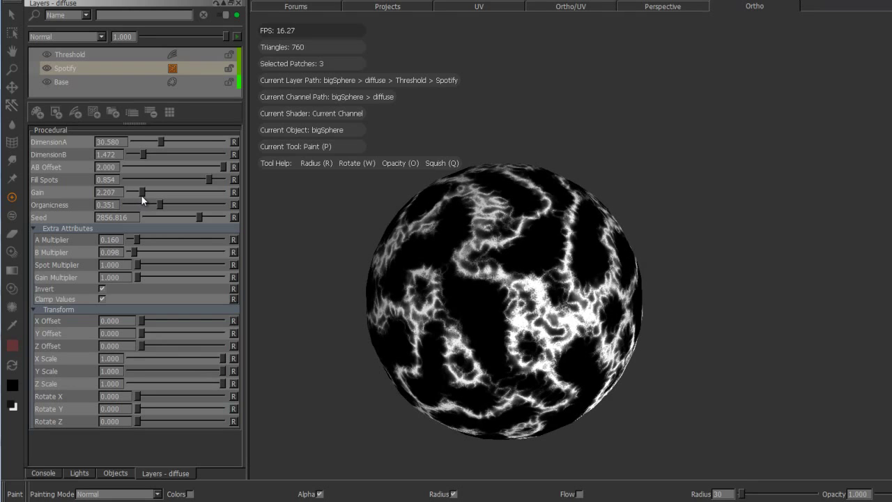
{"action": "left_click_drag", "start_coordinate": [221, 166], "coordinate": [193, 164]}
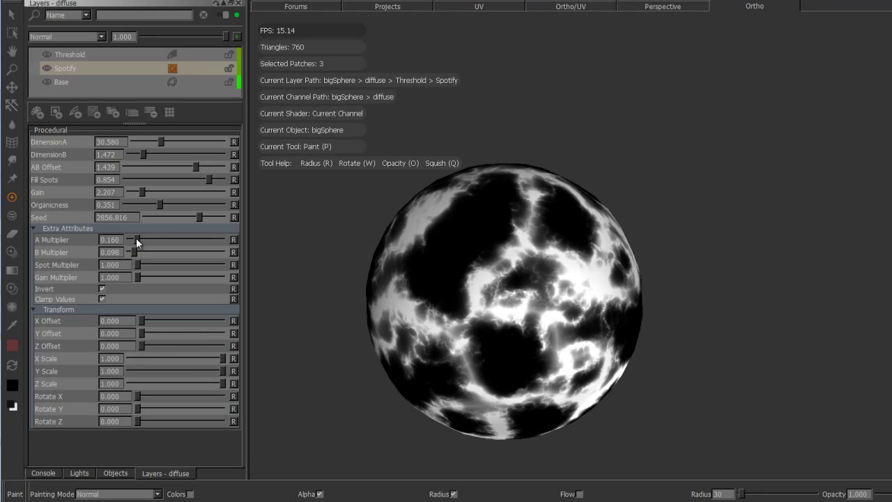
Set the Spotify layer's A Multiplier to 0.307, B Multiplier to 0.110 and Organicness to 0.398
{"action": "left_click_drag", "start_coordinate": [134, 248], "coordinate": [134, 251]}
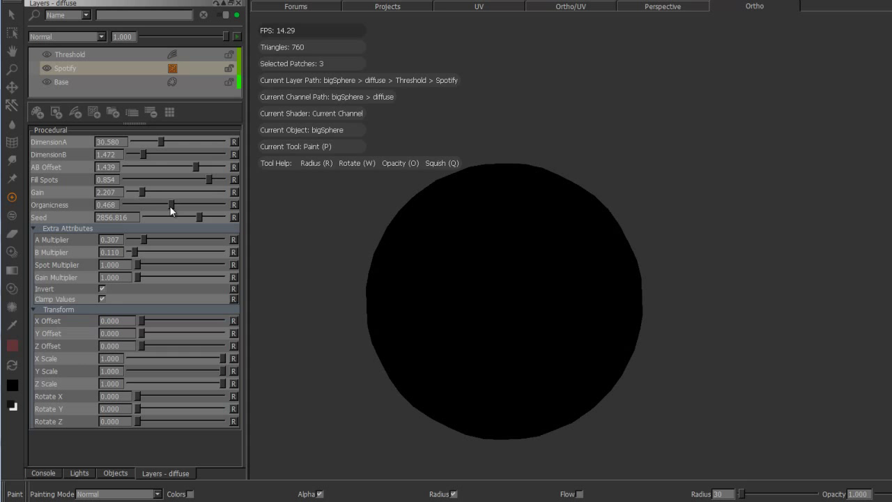
{"action": "left_click_drag", "start_coordinate": [164, 211], "coordinate": [164, 210]}
{"action": "right_click_drag", "start_coordinate": [548, 218], "coordinate": [557, 235], "text": "alt"}
{"action": "left_click_drag", "start_coordinate": [558, 235], "coordinate": [421, 229], "text": "alt"}
{"action": "middle_click_drag", "start_coordinate": [420, 229], "coordinate": [584, 192], "text": "alt"}
{"action": "right_click_drag", "start_coordinate": [584, 192], "coordinate": [469, 218], "text": "alt"}
{"action": "mouse_move", "coordinate": [469, 218]}
{"action": "left_mouse_down", "text": "alt"}
{"action": "mouse_move", "coordinate": [481, 207]}
{"action": "mouse_move", "coordinate": [529, 237]}
{"action": "mouse_move", "coordinate": [460, 241]}
{"action": "left_mouse_up", "text": "alt"}
Raise the Spotify layer's Gain to 3.799, checking the pattern at close and far range
{"action": "mouse_move", "coordinate": [142, 192]}
{"action": "left_mouse_down"}
{"action": "mouse_move", "coordinate": [182, 195]}
{"action": "mouse_move", "coordinate": [127, 188]}
{"action": "mouse_move", "coordinate": [156, 193]}
{"action": "left_mouse_up"}
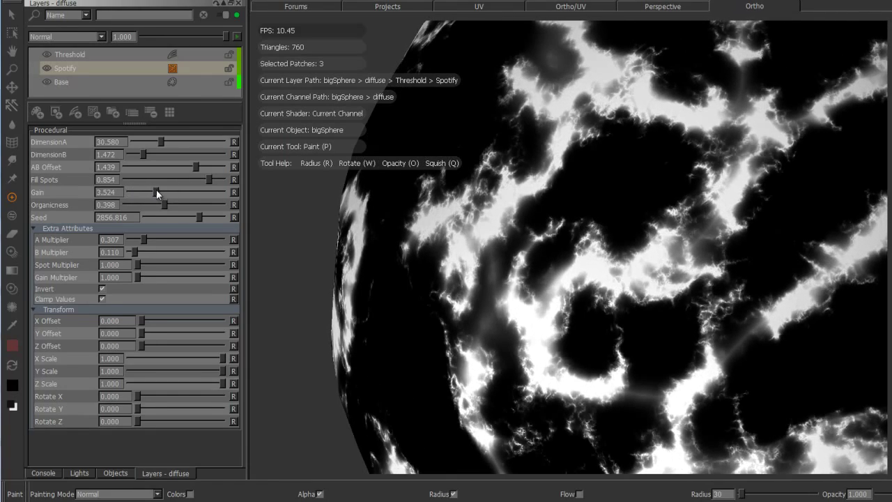
{"action": "left_click_drag", "start_coordinate": [551, 279], "coordinate": [620, 223], "text": "alt"}
{"action": "right_click_drag", "start_coordinate": [620, 223], "coordinate": [620, 249], "text": "alt"}
{"action": "left_click_drag", "start_coordinate": [574, 263], "coordinate": [537, 272], "text": "alt"}
{"action": "right_click_drag", "start_coordinate": [537, 271], "coordinate": [565, 215], "text": "alt"}
{"action": "left_click_drag", "start_coordinate": [565, 215], "coordinate": [660, 216], "text": "alt"}
{"action": "right_click_drag", "start_coordinate": [660, 216], "coordinate": [549, 240], "text": "alt"}
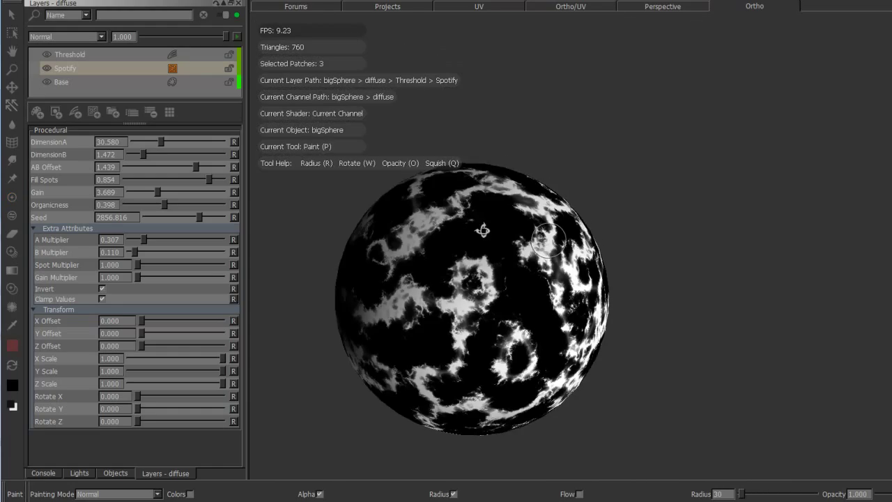
{"action": "right_click_drag", "start_coordinate": [649, 281], "coordinate": [607, 243], "text": "alt"}
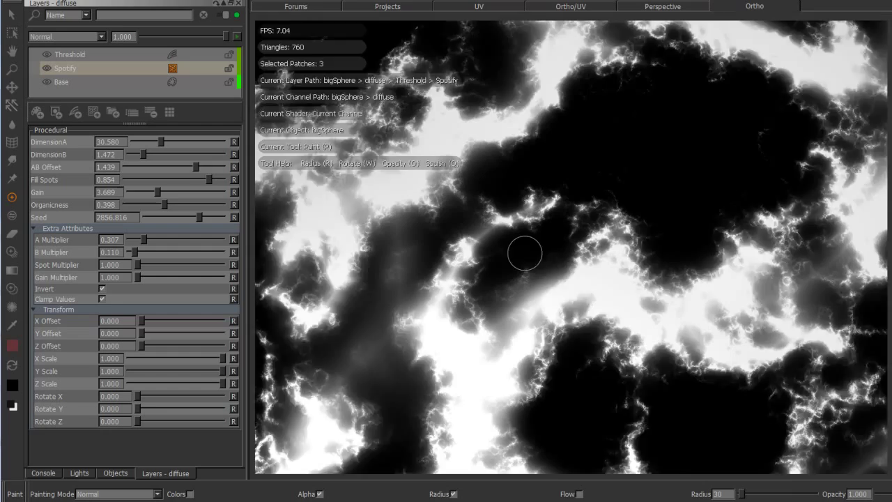
{"action": "right_click_drag", "start_coordinate": [525, 253], "coordinate": [584, 250], "text": "alt"}
{"action": "mouse_move", "coordinate": [157, 197]}
{"action": "left_mouse_down"}
{"action": "mouse_move", "coordinate": [175, 196]}
{"action": "mouse_move", "coordinate": [156, 197]}
{"action": "left_mouse_up"}
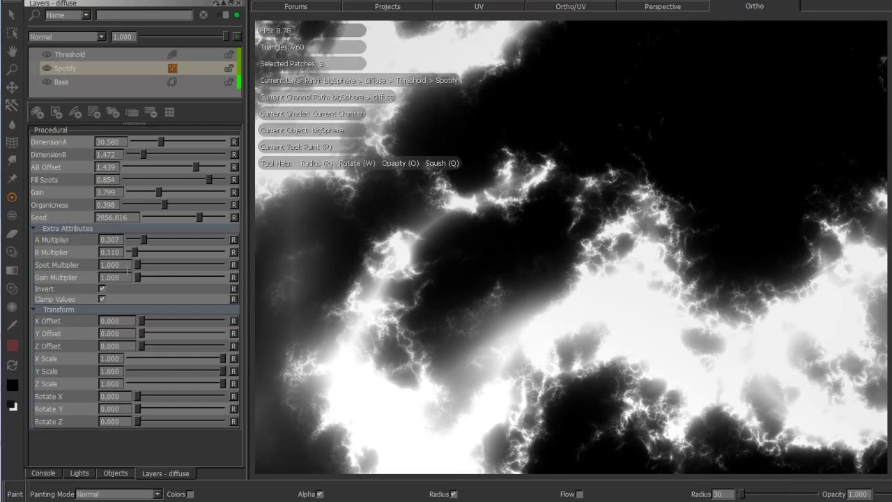
Raise the Spotify layer's Gain Multiplier to 2.993 and inspect the dense pattern across the sphere
{"action": "left_click_drag", "start_coordinate": [139, 265], "coordinate": [139, 274]}
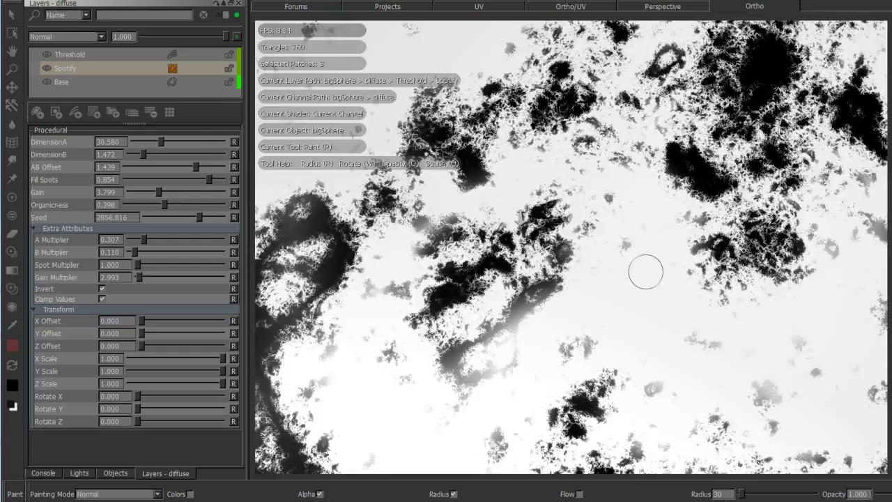
{"action": "scroll", "coordinate": [643, 269], "scroll_direction": "down", "scroll_amount": 10}
{"action": "middle_click_drag", "start_coordinate": [707, 193], "coordinate": [857, 338], "text": "alt"}
{"action": "left_click_drag", "start_coordinate": [532, 314], "coordinate": [533, 285], "text": "alt"}
{"action": "mouse_move", "coordinate": [555, 286]}
{"action": "middle_mouse_down", "text": "alt"}
{"action": "mouse_move", "coordinate": [566, 258]}
{"action": "mouse_move", "coordinate": [544, 282]}
{"action": "middle_mouse_up", "text": "alt"}
{"action": "right_click_drag", "start_coordinate": [544, 278], "coordinate": [674, 277], "text": "alt"}
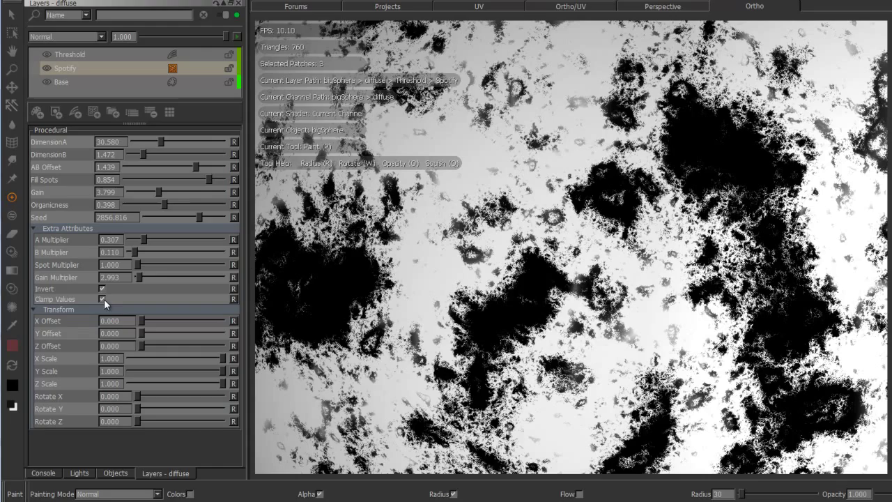
Preview the sphere under flat lighting, switch back to full lighting and examine the pattern from several angles
{"action": "right_click_drag", "start_coordinate": [509, 249], "coordinate": [408, 230], "text": "alt"}
{"action": "key", "text": "F1"}
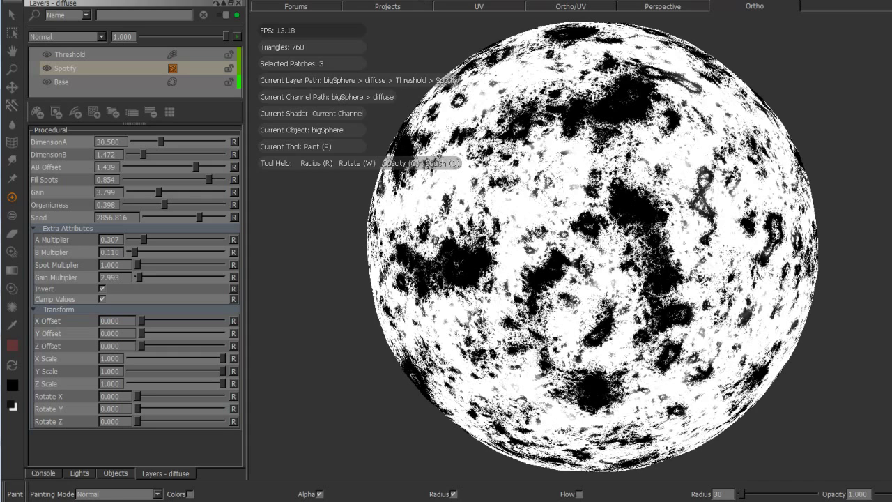
{"action": "key", "text": "shift+f"}
{"action": "key", "text": "F3"}
{"action": "left_click_drag", "start_coordinate": [543, 241], "coordinate": [584, 272], "text": "alt"}
{"action": "right_click_drag", "start_coordinate": [585, 273], "coordinate": [508, 163], "text": "alt"}
{"action": "left_click_drag", "start_coordinate": [558, 217], "coordinate": [524, 182], "text": "alt"}
{"action": "middle_click_drag", "start_coordinate": [524, 182], "coordinate": [512, 149], "text": "alt"}
{"action": "right_click_drag", "start_coordinate": [512, 149], "coordinate": [565, 206], "text": "alt"}
{"action": "left_click_drag", "start_coordinate": [569, 208], "coordinate": [548, 193], "text": "alt"}
{"action": "middle_click_drag", "start_coordinate": [573, 192], "coordinate": [556, 186], "text": "alt"}
{"action": "scroll", "coordinate": [529, 147], "scroll_direction": "up", "scroll_amount": 2}
{"action": "key", "text": "p"}
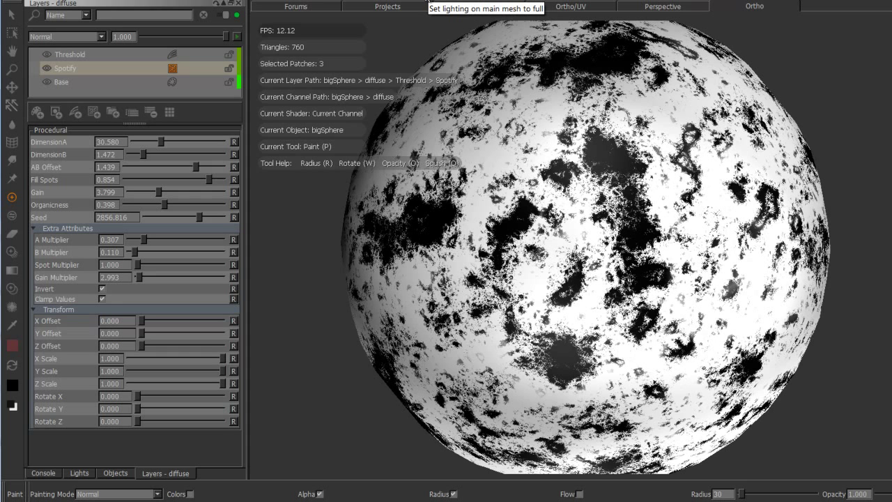
Turn off Clamp Values on the Spotify layer and hide the Threshold layer
{"action": "middle_click_drag", "start_coordinate": [572, 143], "coordinate": [567, 163], "text": "alt"}
{"action": "right_click_drag", "start_coordinate": [568, 163], "coordinate": [540, 165], "text": "alt"}
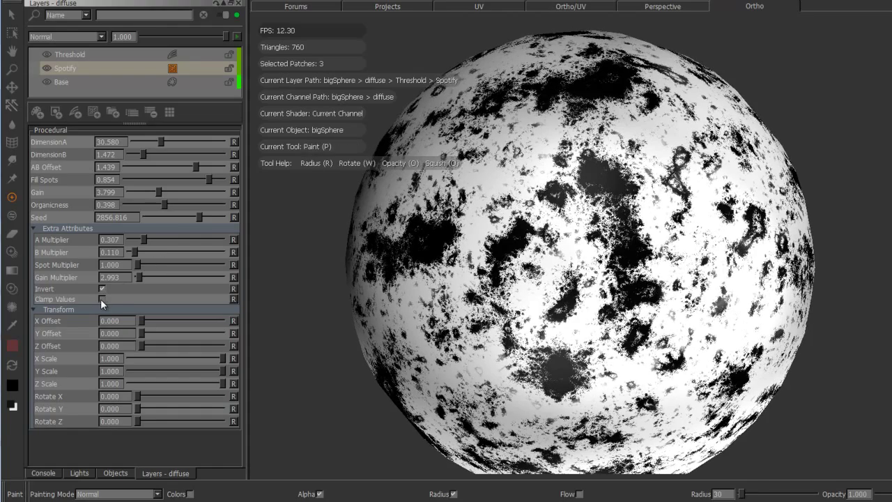
{"action": "left_click_drag", "start_coordinate": [592, 300], "coordinate": [537, 278], "text": "alt"}
{"action": "middle_click_drag", "start_coordinate": [537, 277], "coordinate": [506, 212], "text": "alt"}
{"action": "right_click_drag", "start_coordinate": [505, 213], "coordinate": [438, 238], "text": "alt"}
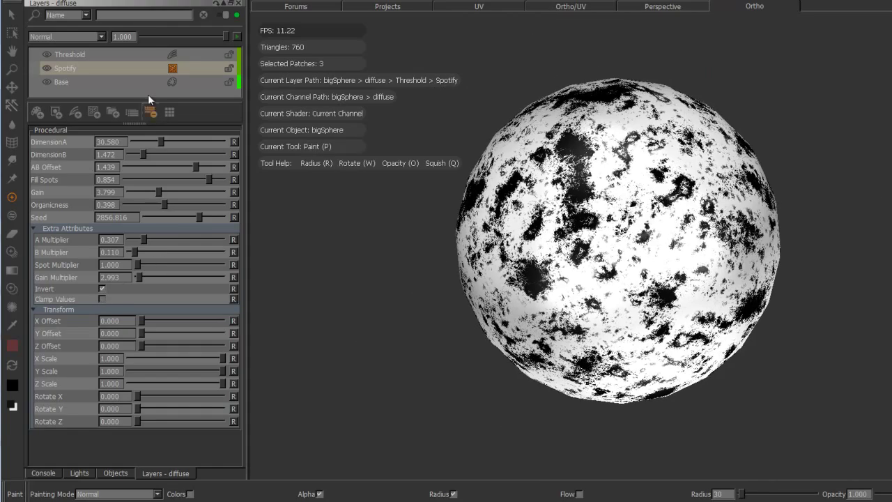
{"action": "left_click", "coordinate": [47, 54]}
{"action": "middle_click_drag", "start_coordinate": [501, 234], "coordinate": [492, 218], "text": "alt"}
{"action": "right_click_drag", "start_coordinate": [492, 218], "coordinate": [507, 233], "text": "alt"}
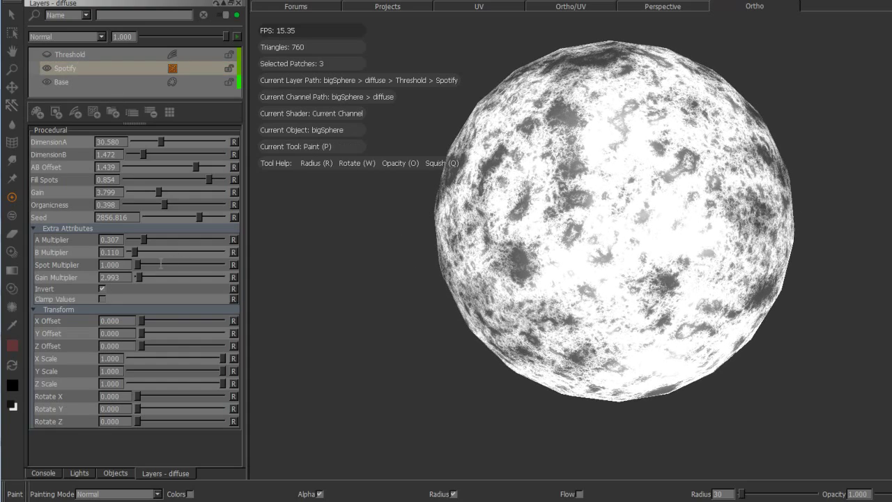
Toggle Clamp Values on the Spotify layer repeatedly to compare both states, leaving it enabled
{"action": "left_click_drag", "start_coordinate": [591, 177], "coordinate": [619, 192], "text": "alt"}
{"action": "mouse_move", "coordinate": [619, 193]}
{"action": "middle_mouse_down", "text": "alt"}
{"action": "mouse_move", "coordinate": [607, 208]}
{"action": "mouse_move", "coordinate": [575, 189]}
{"action": "middle_mouse_up", "text": "alt"}
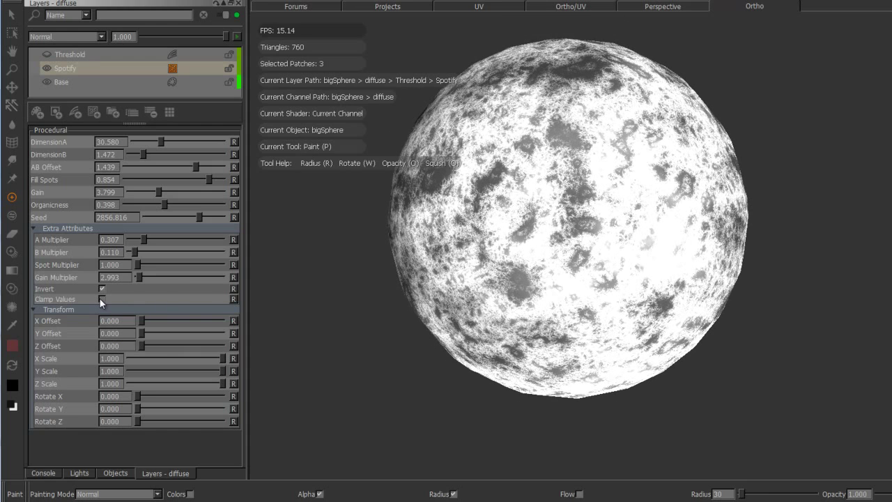
{"action": "left_click", "coordinate": [101, 299]}
{"action": "right_click_drag", "start_coordinate": [571, 279], "coordinate": [634, 279], "text": "alt"}
{"action": "left_click", "coordinate": [101, 299]}
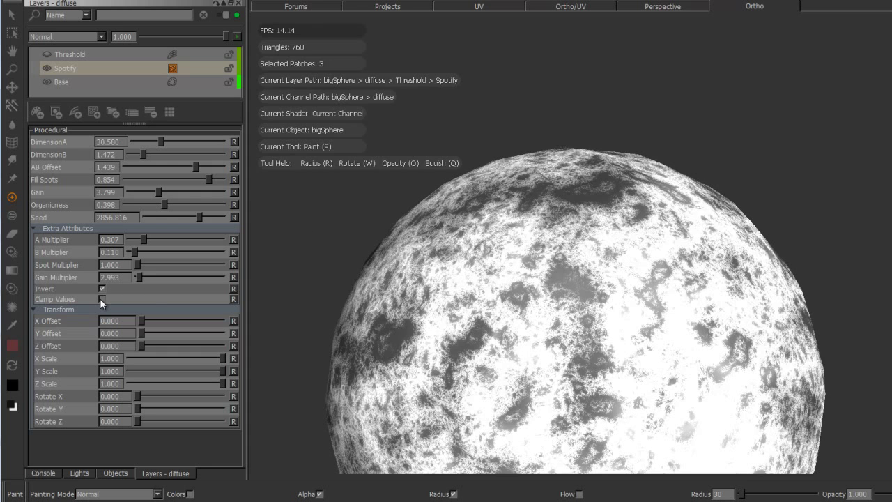
{"action": "left_click", "coordinate": [101, 299]}
{"action": "left_click", "coordinate": [101, 299]}
{"action": "left_click", "coordinate": [101, 299]}
{"action": "left_click", "coordinate": [101, 299]}
{"action": "left_click", "coordinate": [102, 299]}
{"action": "left_click", "coordinate": [101, 299]}
{"action": "left_click", "coordinate": [101, 299]}
{"action": "left_click", "coordinate": [101, 299]}
Compare the Spotify pattern with and without Invert, leaving Invert disabled
{"action": "right_click_drag", "start_coordinate": [617, 220], "coordinate": [281, 342], "text": "alt"}
{"action": "left_click_drag", "start_coordinate": [281, 341], "coordinate": [271, 319], "text": "alt"}
{"action": "middle_click_drag", "start_coordinate": [271, 320], "coordinate": [262, 291], "text": "alt"}
{"action": "left_click_drag", "start_coordinate": [311, 293], "coordinate": [295, 275], "text": "alt"}
{"action": "mouse_move", "coordinate": [295, 275]}
{"action": "middle_mouse_down", "text": "alt"}
{"action": "mouse_move", "coordinate": [310, 267]}
{"action": "mouse_move", "coordinate": [313, 230]}
{"action": "middle_mouse_up", "text": "alt"}
{"action": "right_click_drag", "start_coordinate": [314, 231], "coordinate": [582, 227], "text": "alt"}
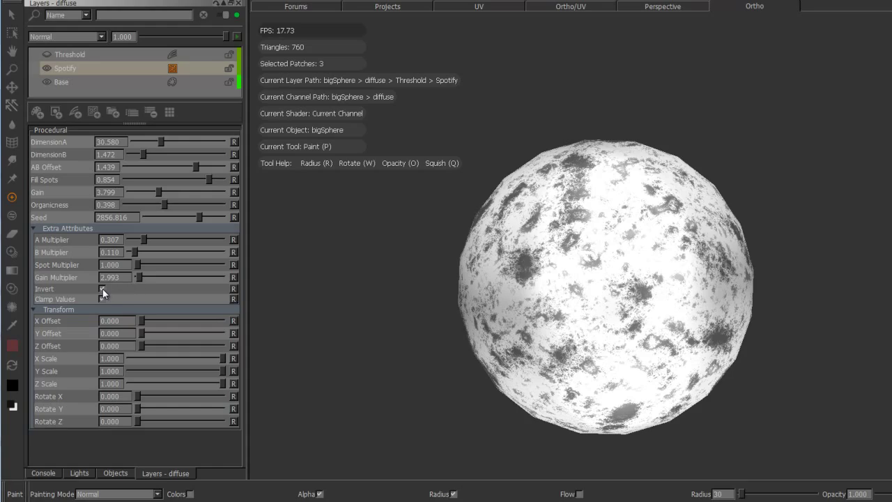
{"action": "left_click", "coordinate": [101, 289]}
{"action": "left_click", "coordinate": [101, 289]}
{"action": "left_click", "coordinate": [101, 289]}
{"action": "right_click_drag", "start_coordinate": [631, 286], "coordinate": [816, 260], "text": "alt"}
{"action": "right_click_drag", "start_coordinate": [718, 252], "coordinate": [806, 254], "text": "alt"}
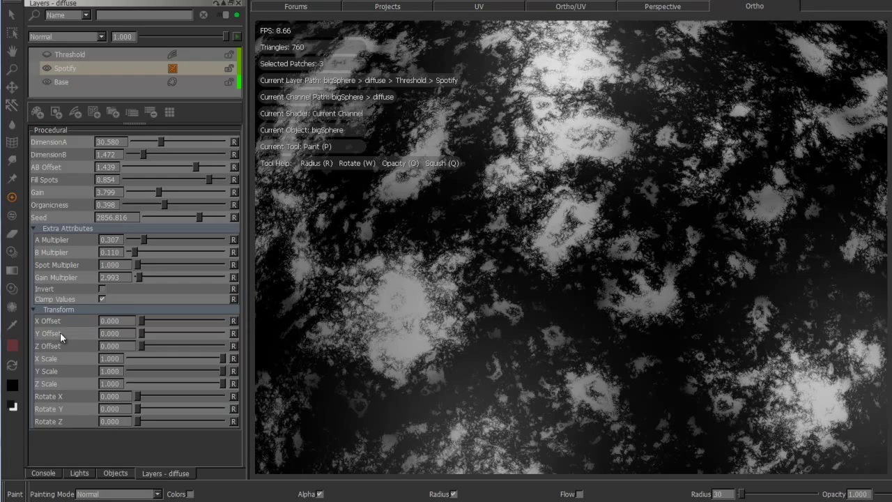
Set the Spotify layer's A Multiplier to 0.528, B Multiplier to 0.123 and Organicness to 0.491
{"action": "mouse_move", "coordinate": [143, 235]}
{"action": "left_mouse_down"}
{"action": "mouse_move", "coordinate": [153, 239]}
{"action": "mouse_move", "coordinate": [134, 251]}
{"action": "left_mouse_up"}
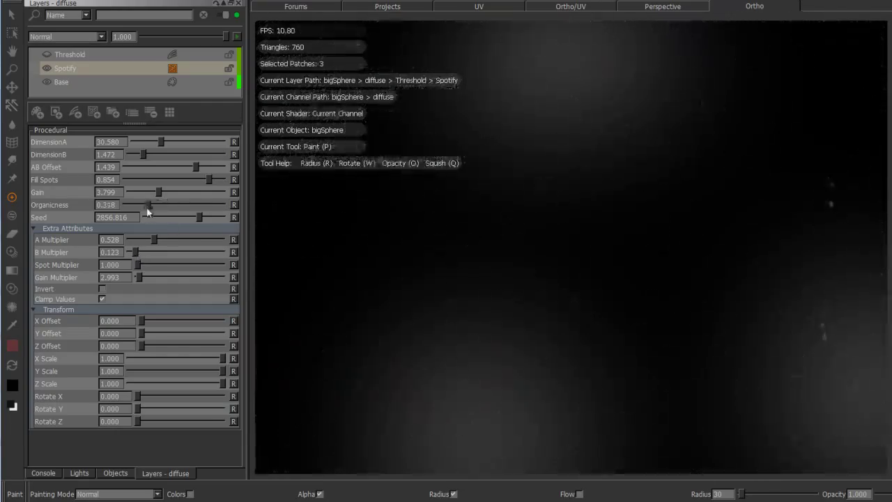
{"action": "left_click_drag", "start_coordinate": [147, 207], "coordinate": [173, 212]}
{"action": "right_click_drag", "start_coordinate": [735, 258], "coordinate": [561, 217], "text": "alt"}
{"action": "left_click_drag", "start_coordinate": [561, 217], "coordinate": [551, 168], "text": "alt"}
{"action": "right_click_drag", "start_coordinate": [551, 181], "coordinate": [704, 202], "text": "alt"}
{"action": "left_click_drag", "start_coordinate": [488, 154], "coordinate": [507, 226], "text": "alt"}
Show the Threshold layer again and check the patchy pattern on the sphere
{"action": "left_click", "coordinate": [46, 55]}
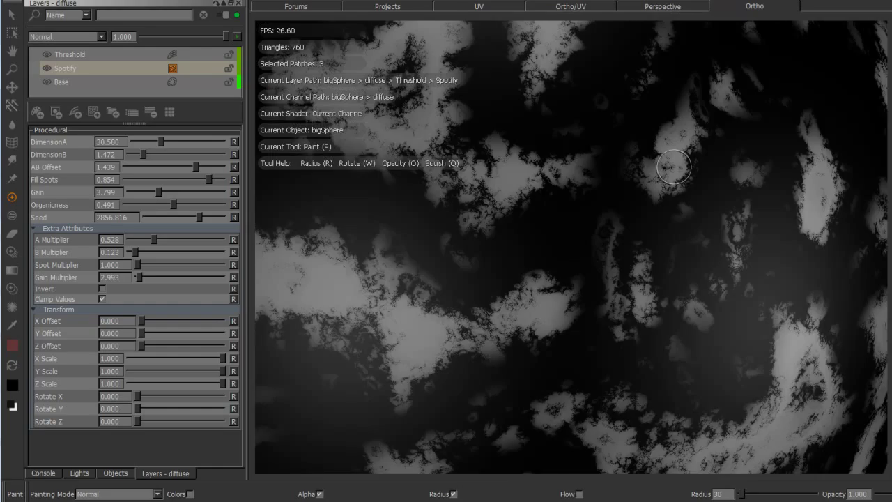
{"action": "right_click_drag", "start_coordinate": [598, 208], "coordinate": [520, 185], "text": "alt"}
{"action": "mouse_move", "coordinate": [519, 185]}
{"action": "left_mouse_down", "text": "alt"}
{"action": "mouse_move", "coordinate": [495, 200]}
{"action": "mouse_move", "coordinate": [425, 157]}
{"action": "mouse_move", "coordinate": [574, 162]}
{"action": "left_mouse_up", "text": "alt"}
{"action": "scroll", "coordinate": [573, 162], "scroll_direction": "up", "scroll_amount": 5}
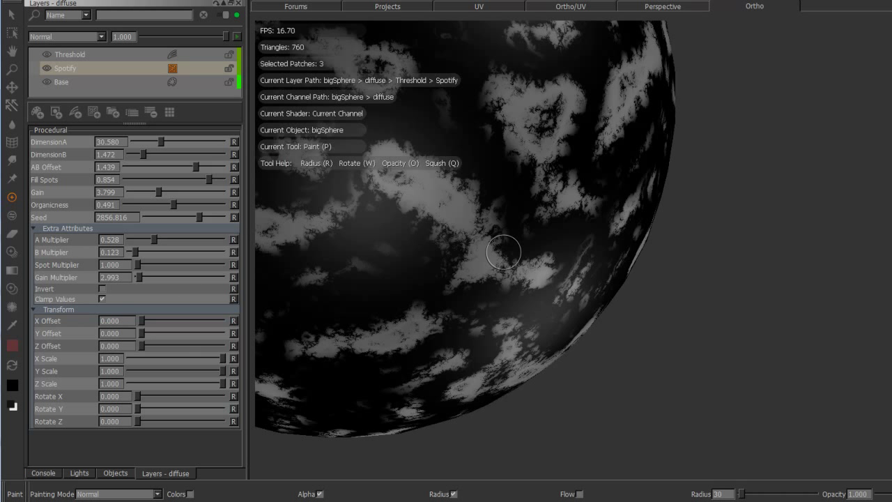
Set the Spotify layer's X Offset to 1000 to shift the pattern across the sphere
{"action": "middle_click_drag", "start_coordinate": [495, 229], "coordinate": [711, 325], "text": "alt"}
{"action": "right_click_drag", "start_coordinate": [711, 325], "coordinate": [620, 285], "text": "alt"}
{"action": "middle_click_drag", "start_coordinate": [620, 284], "coordinate": [645, 303], "text": "alt"}
{"action": "scroll", "coordinate": [659, 255], "scroll_direction": "up", "scroll_amount": 5}
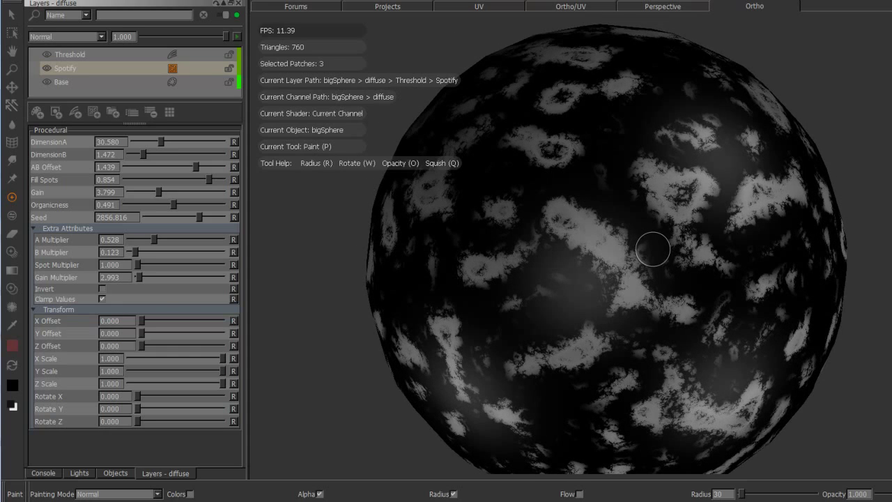
{"action": "scroll", "coordinate": [653, 250], "scroll_direction": "up", "scroll_amount": 4}
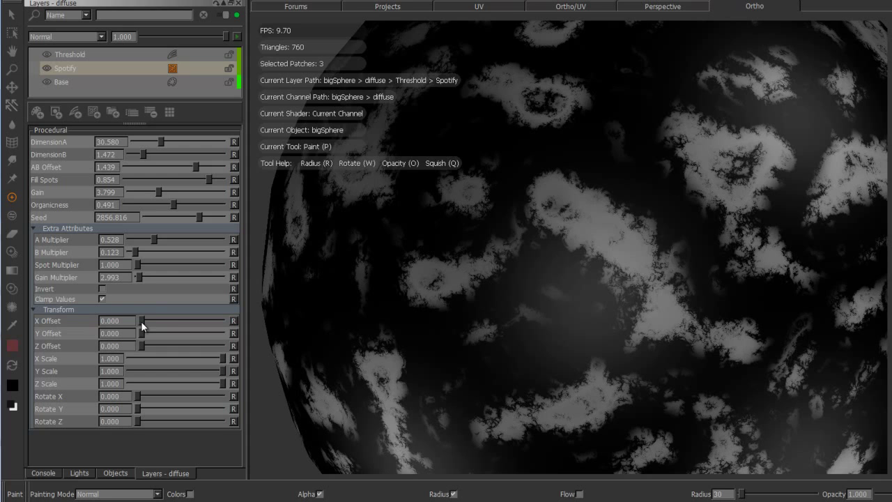
{"action": "left_click_drag", "start_coordinate": [141, 320], "coordinate": [229, 320]}
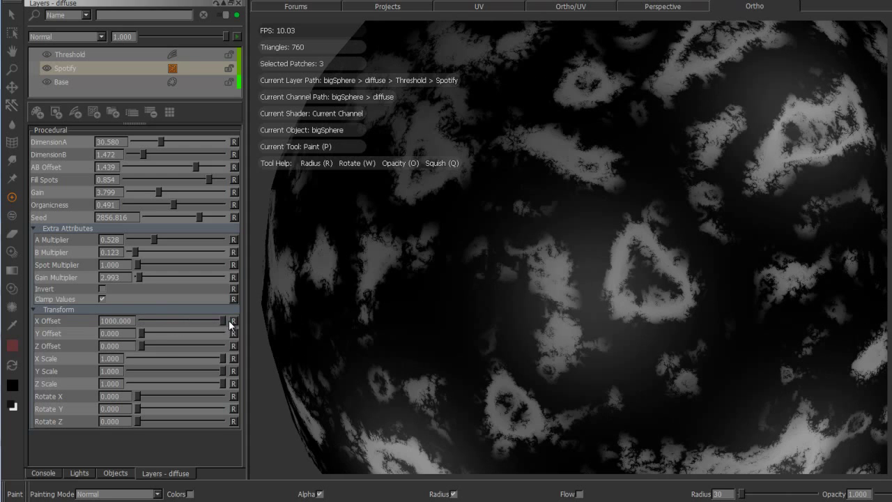
Transform the Spotify pattern with X Scale 0.515, Y Scale 0.564 and Rotate X 45.906
{"action": "left_click_drag", "start_coordinate": [222, 359], "coordinate": [181, 370]}
{"action": "scroll", "coordinate": [598, 304], "scroll_direction": "down", "scroll_amount": 5}
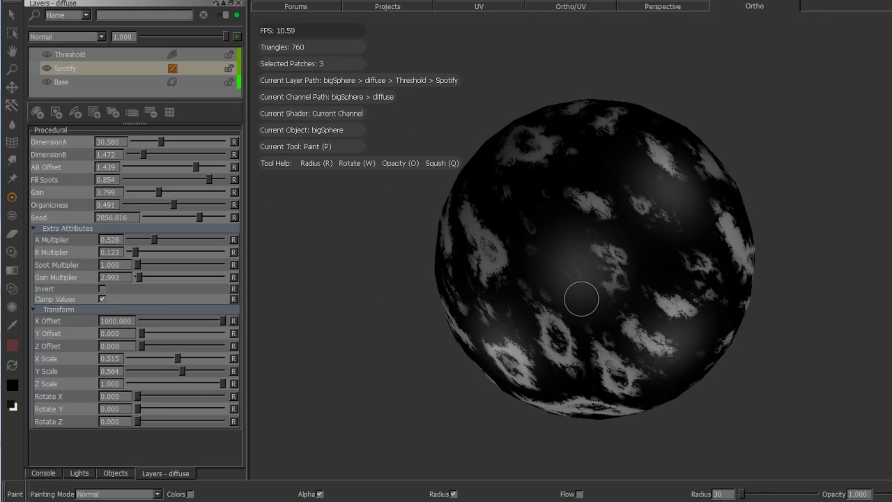
{"action": "mouse_move", "coordinate": [138, 396]}
{"action": "left_mouse_down"}
{"action": "mouse_move", "coordinate": [191, 397]}
{"action": "mouse_move", "coordinate": [147, 397]}
{"action": "left_mouse_up"}
{"action": "scroll", "coordinate": [698, 328], "scroll_direction": "down", "scroll_amount": 6}
{"action": "left_click_drag", "start_coordinate": [656, 278], "coordinate": [606, 279], "text": "alt"}
{"action": "scroll", "coordinate": [680, 282], "scroll_direction": "up", "scroll_amount": 5}
{"action": "key", "text": "p"}
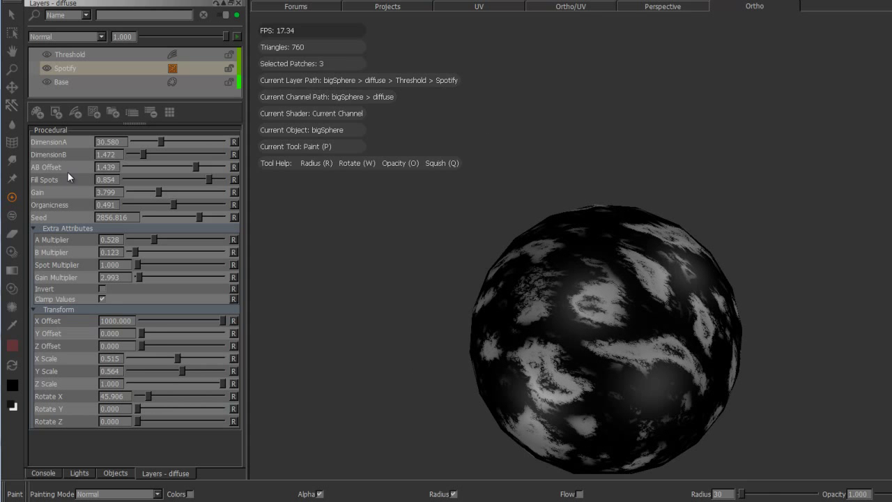
Examine the transformed Spotify pattern up close from several angles around the sphere
{"action": "left_click_drag", "start_coordinate": [130, 123], "coordinate": [131, 122]}
{"action": "left_click_drag", "start_coordinate": [584, 206], "coordinate": [579, 230], "text": "alt"}
{"action": "scroll", "coordinate": [569, 244], "scroll_direction": "up", "scroll_amount": 4}
{"action": "left_click_drag", "start_coordinate": [636, 283], "coordinate": [632, 296], "text": "alt"}
{"action": "middle_click_drag", "start_coordinate": [632, 296], "coordinate": [627, 259], "text": "alt"}
{"action": "mouse_move", "coordinate": [628, 259]}
{"action": "right_mouse_down", "text": "alt"}
{"action": "mouse_move", "coordinate": [639, 265]}
{"action": "mouse_move", "coordinate": [641, 255]}
{"action": "right_mouse_up", "text": "alt"}
{"action": "left_click_drag", "start_coordinate": [641, 255], "coordinate": [641, 270], "text": "alt"}
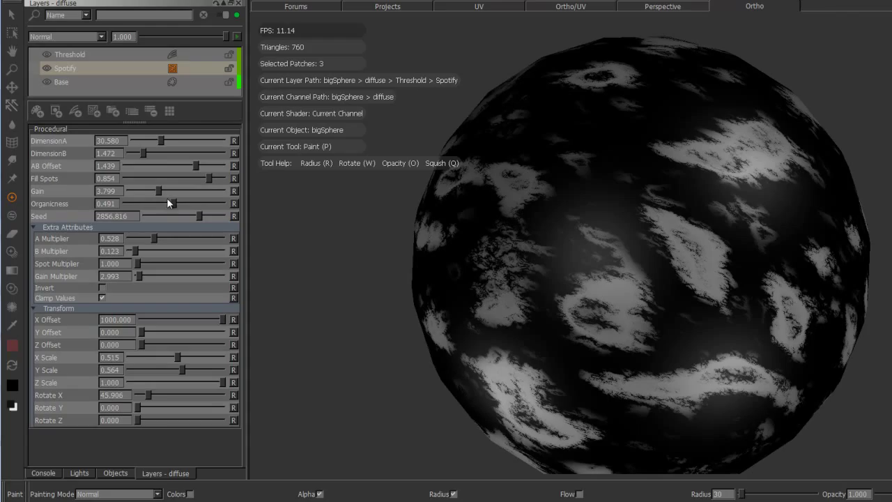